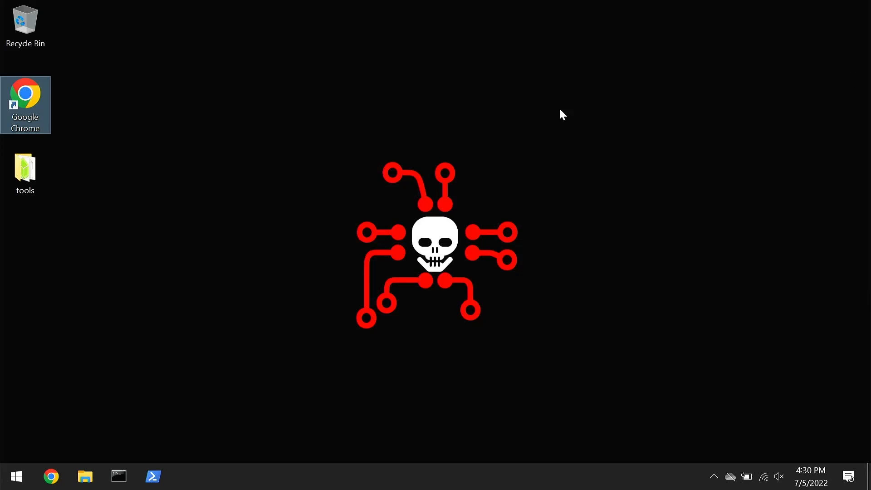
# Open Google Chrome, search the web for virtualbox and go to the official Oracle VM VirtualBox website.
pyautogui.doubleClick(34, 97)
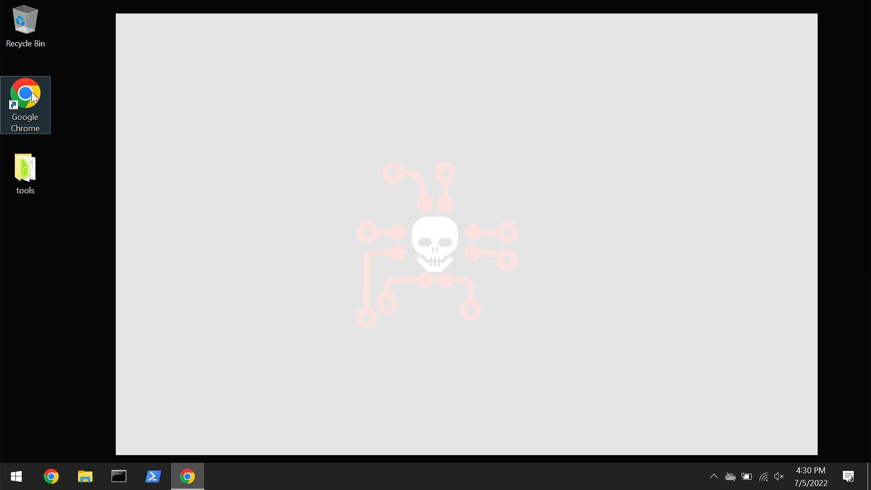
pyautogui.write('virtu')
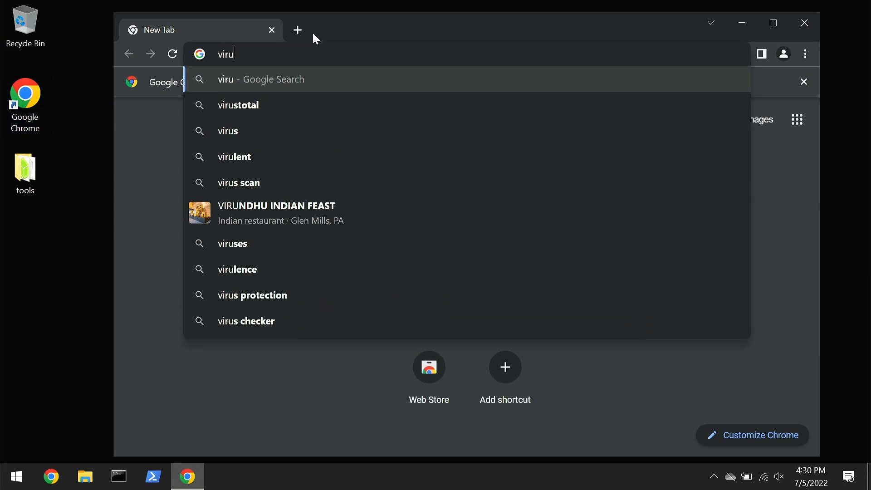
pyautogui.press('BackSpace')
pyautogui.write('tual')
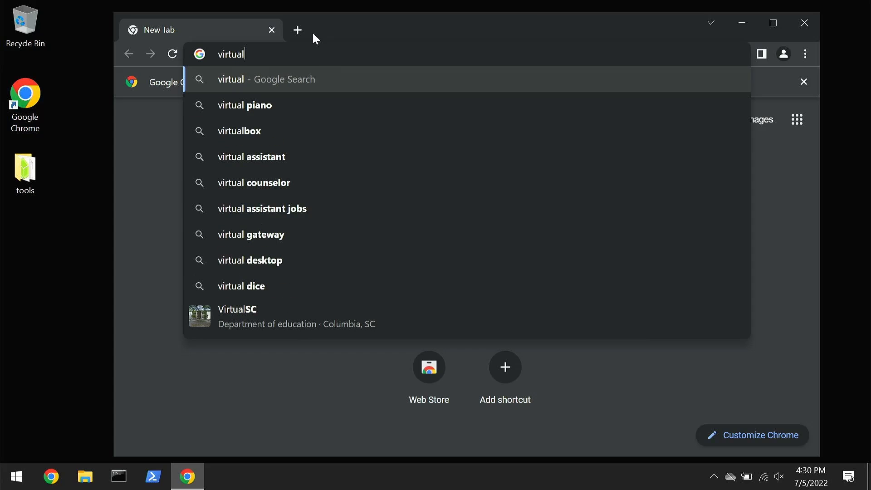
pyautogui.write('box')
pyautogui.press('Return')
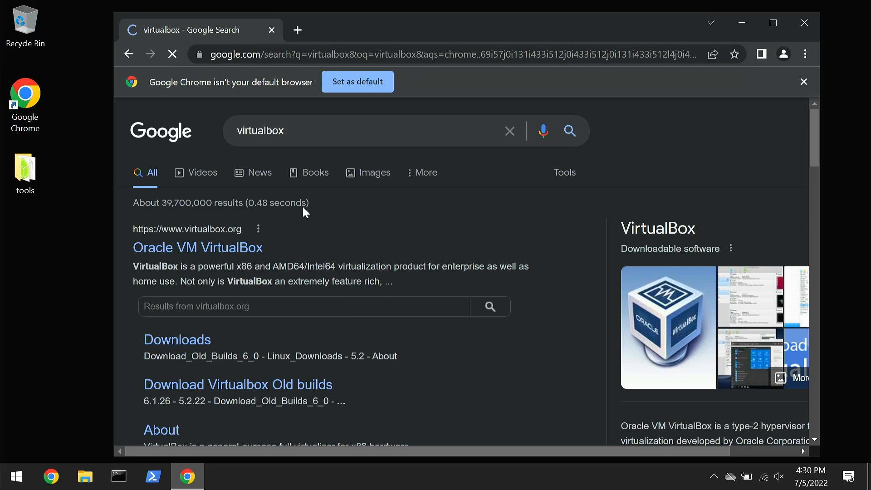
pyautogui.click(237, 246)
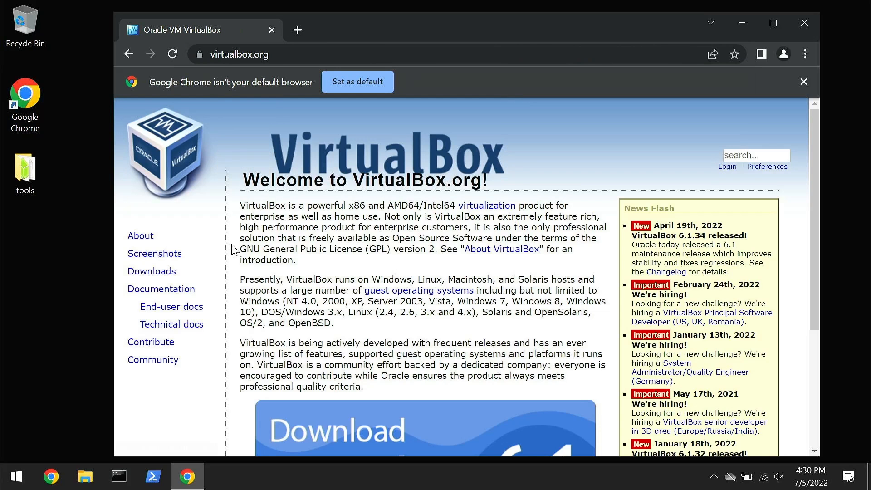
# Download the VirtualBox 6.1.34 platform package for Windows hosts and launch the installer.
pyautogui.click(157, 271)
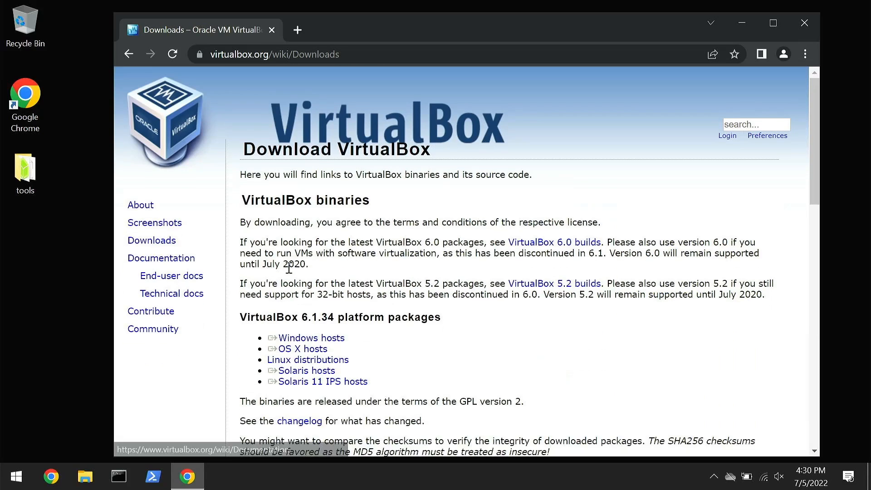
pyautogui.click(332, 339)
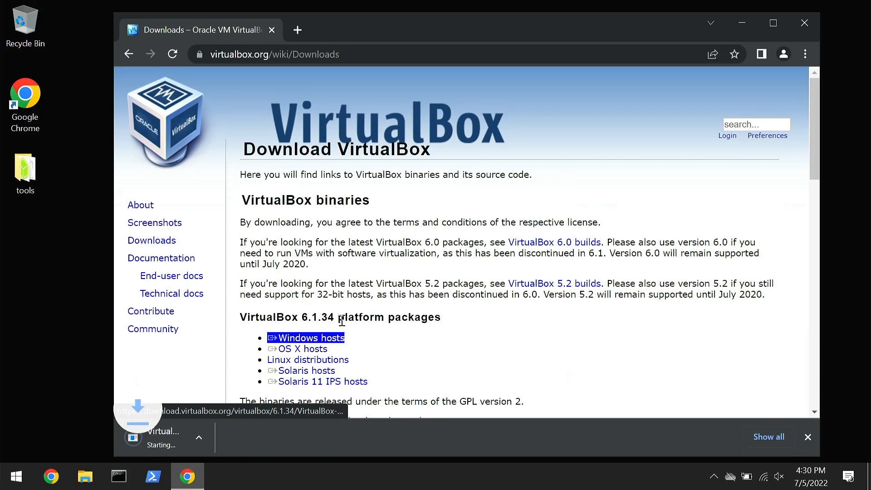
pyautogui.click(292, 383)
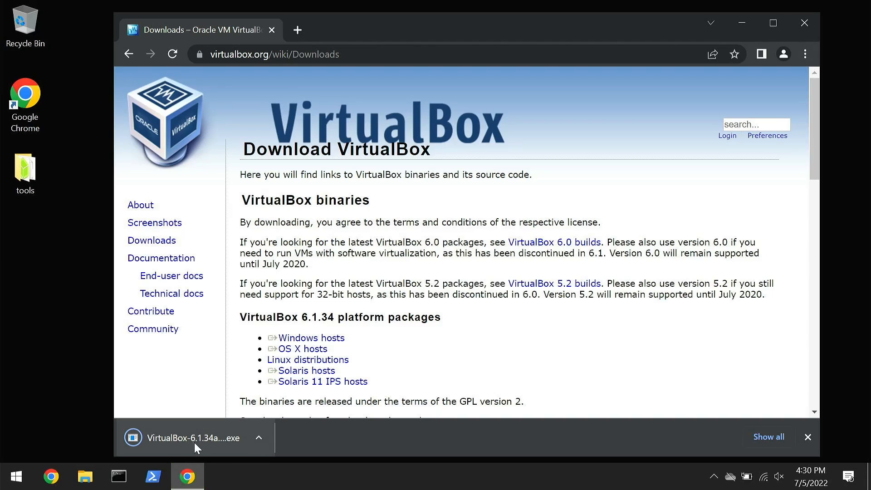
pyautogui.click(194, 442)
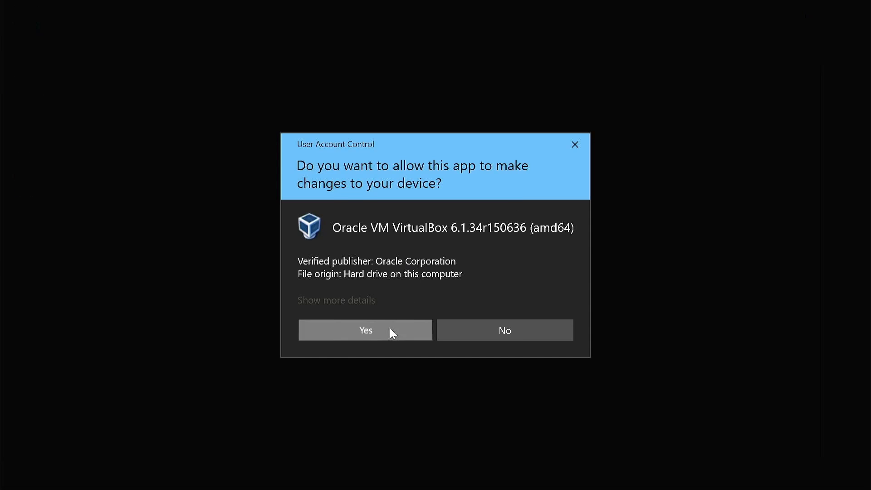
pyautogui.click(391, 328)
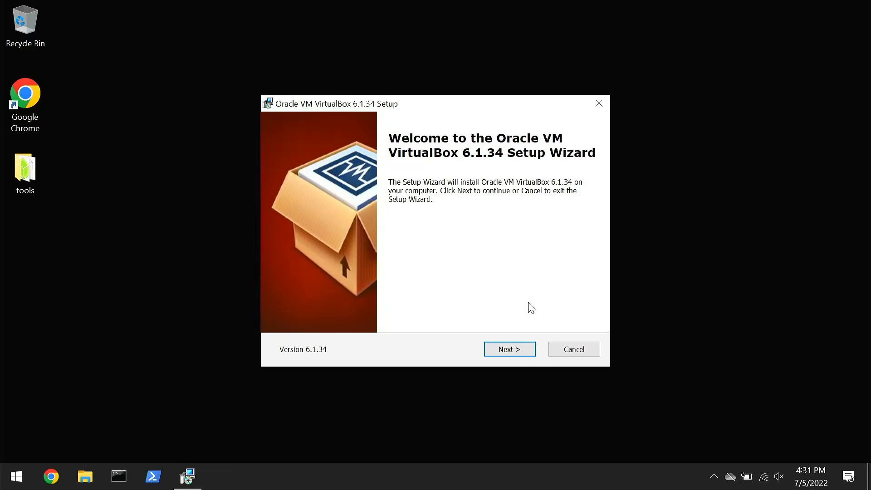
# Install Oracle VM VirtualBox 6.1.34 with the default features and shortcuts, starting it after installation.
pyautogui.click(509, 350)
pyautogui.click(511, 351)
pyautogui.click(510, 350)
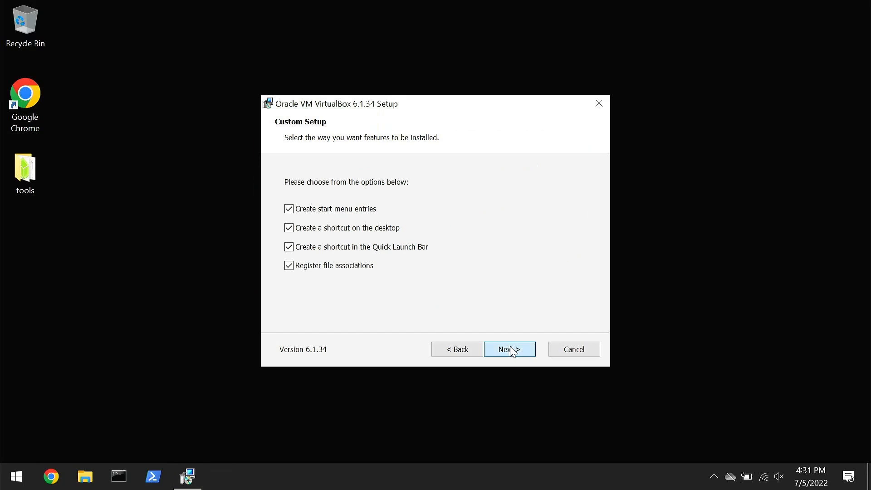
pyautogui.click(512, 350)
pyautogui.click(512, 347)
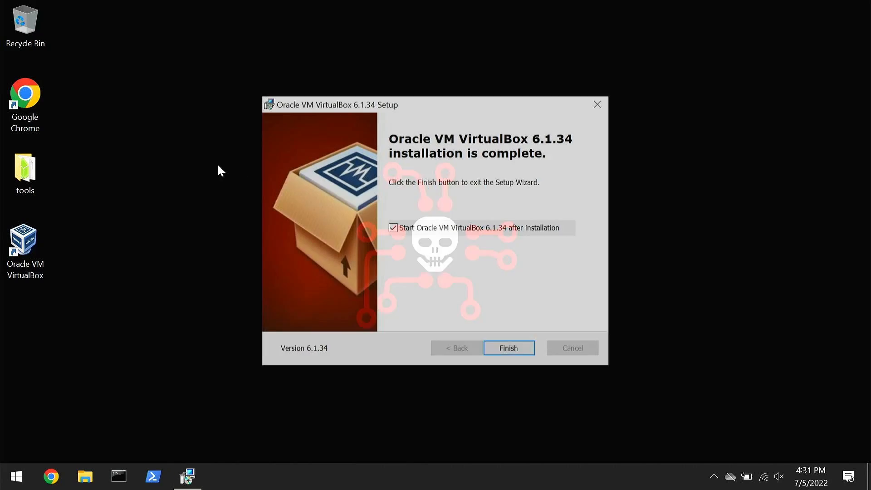
pyautogui.click(510, 349)
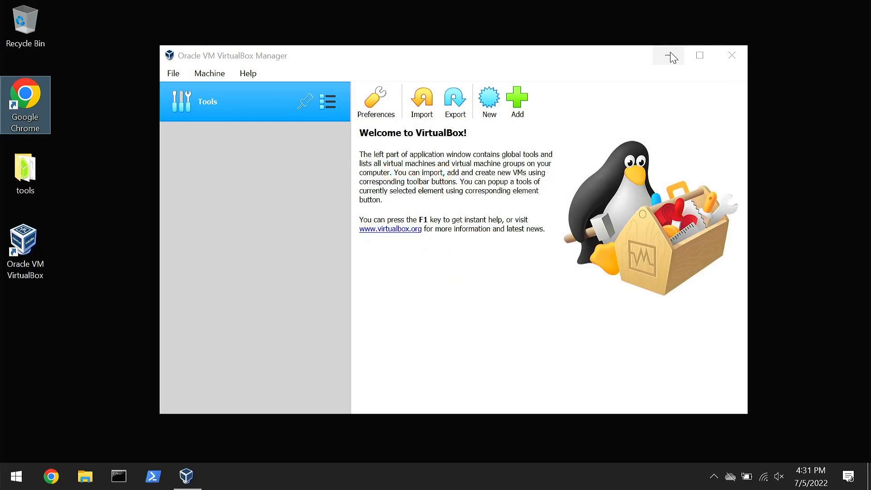
# Search for ubuntu in Google Chrome and look at the Ubuntu 22.04 LTS section of the Download Ubuntu Desktop page.
pyautogui.click(668, 56)
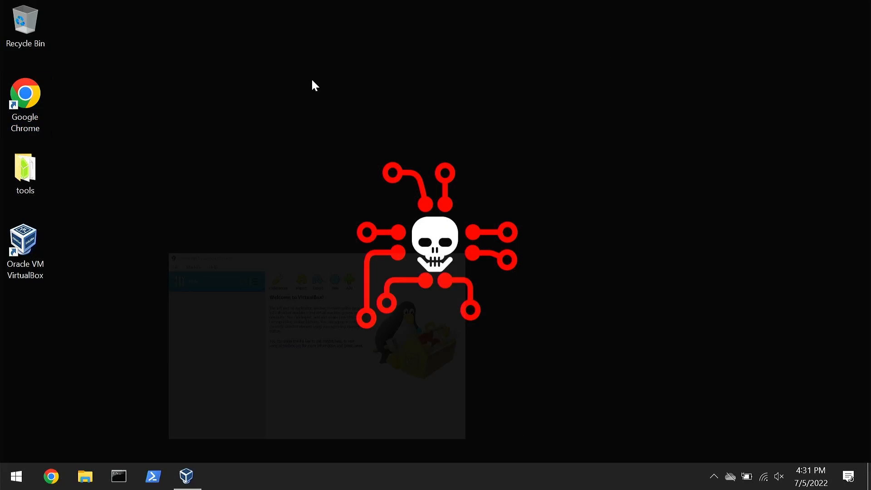
pyautogui.doubleClick(22, 96)
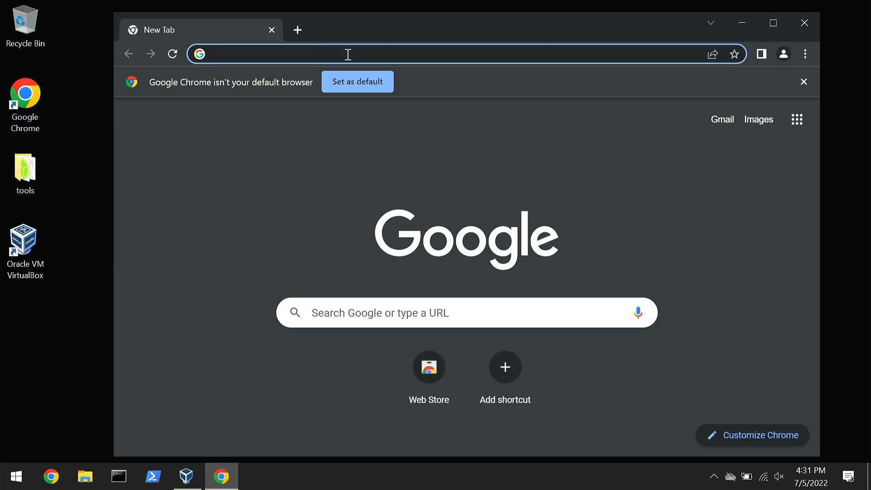
pyautogui.write('ubuntu')
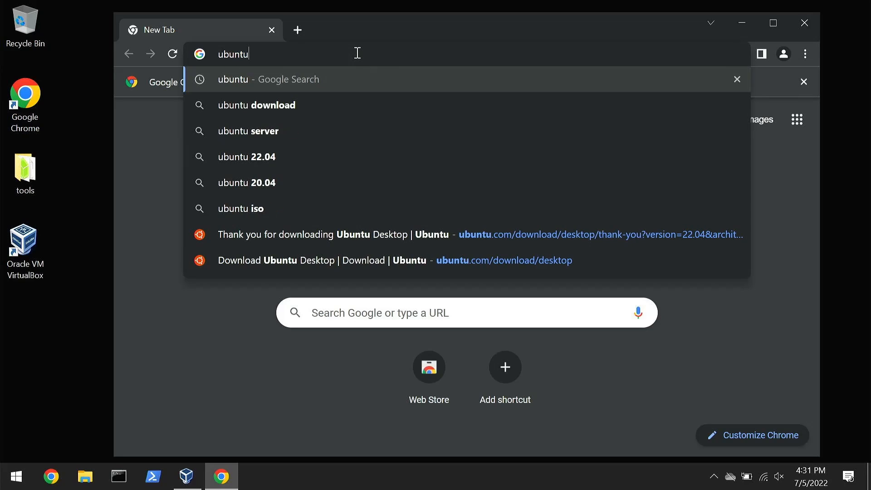
pyautogui.press('Return')
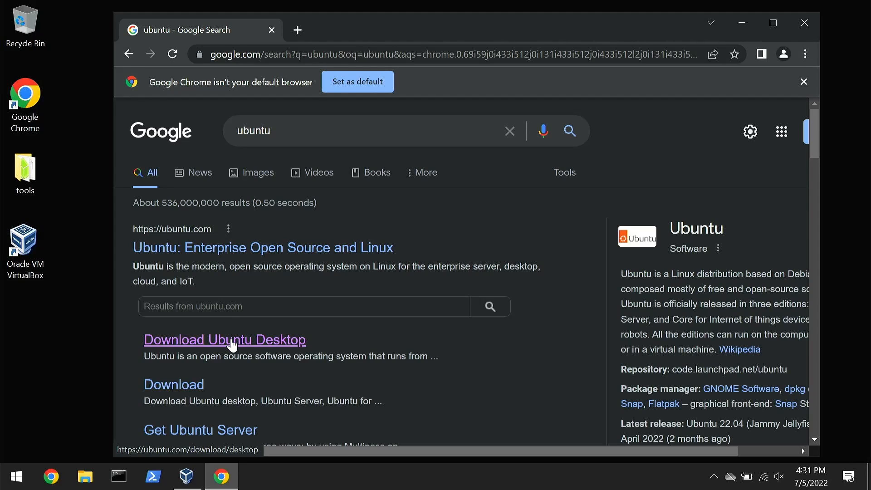
pyautogui.click(232, 340)
pyautogui.scroll(-2, 275, 290)
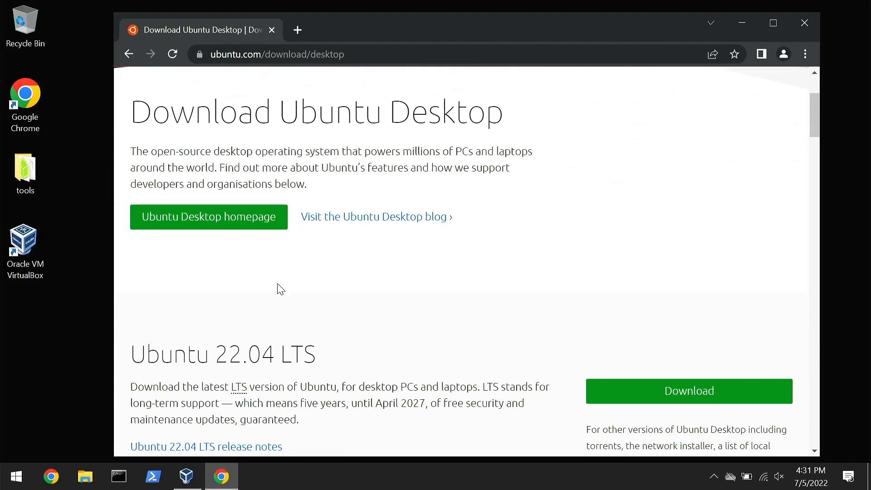
pyautogui.scroll(-2, 411, 273)
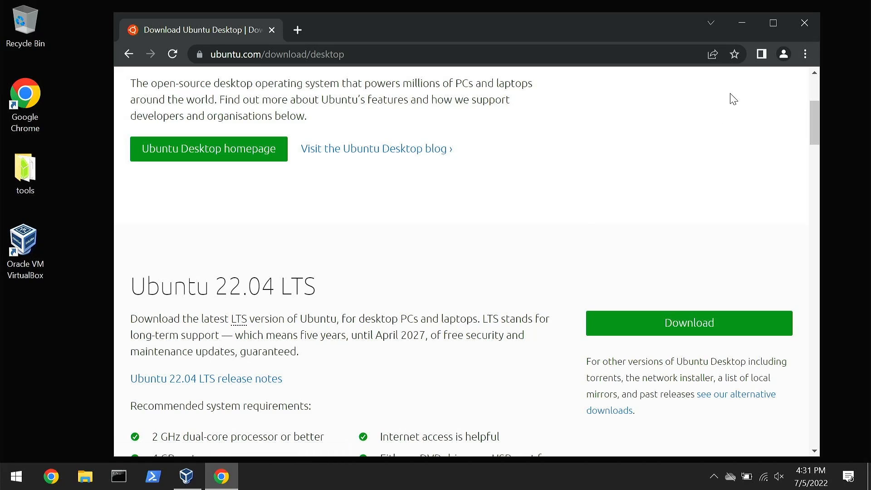
pyautogui.click(801, 22)
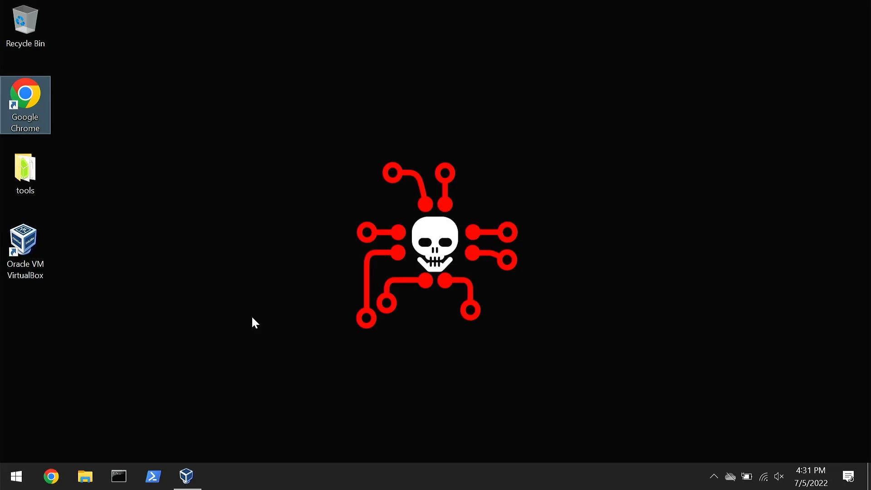
# In VirtualBox Manager, start a new virtual machine named ubuntu with type Linux and version Ubuntu (64-bit).
pyautogui.click(185, 476)
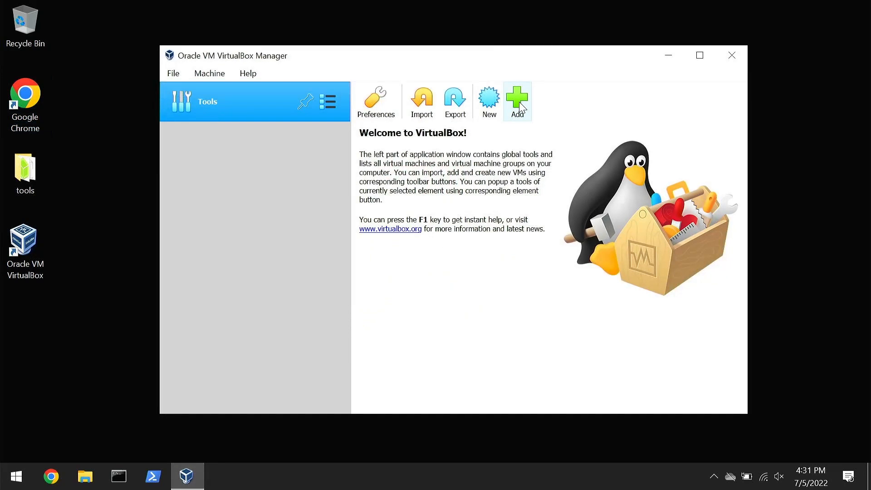
pyautogui.click(489, 100)
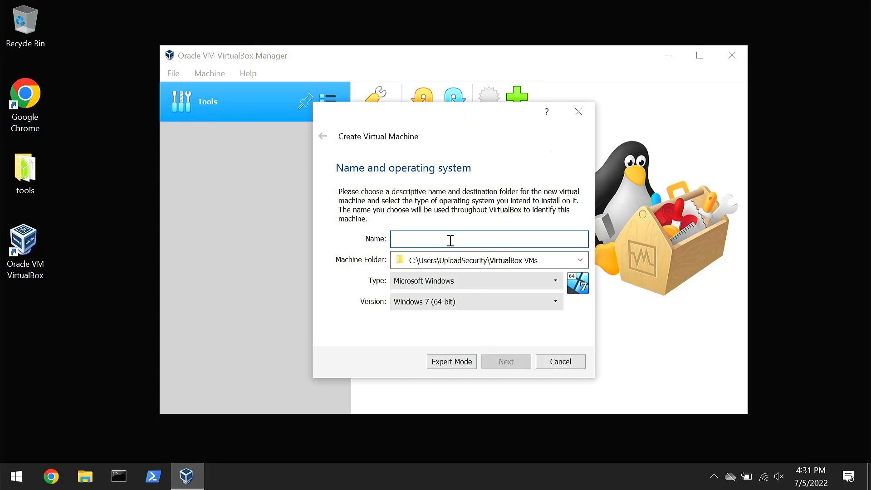
pyautogui.write('uu')
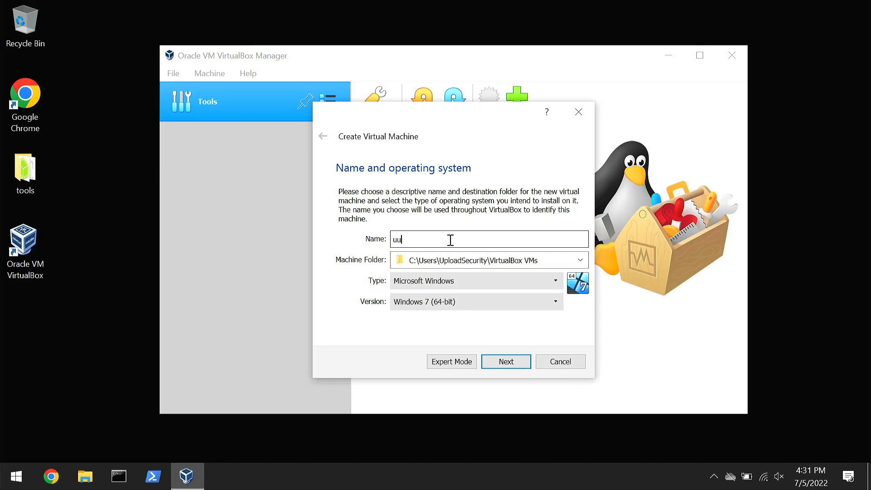
pyautogui.press('BackSpace')
pyautogui.press('BackSpace')
pyautogui.write('ub')
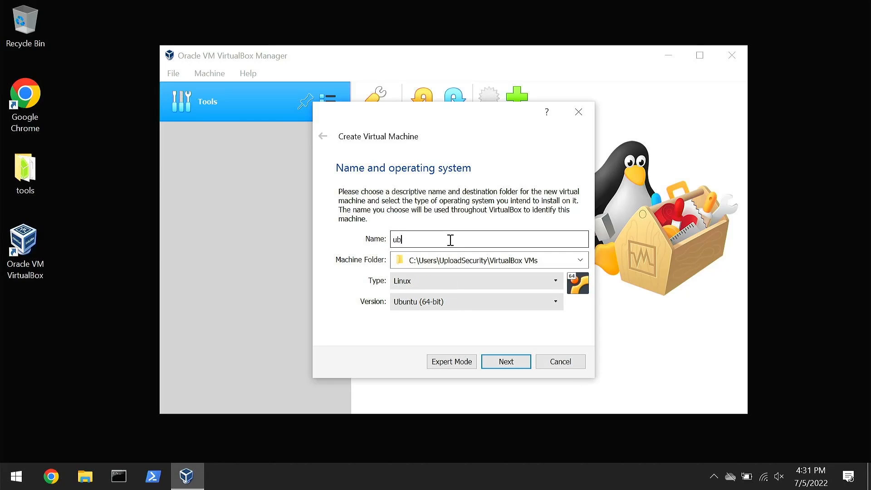
pyautogui.write('untu')
pyautogui.click(505, 363)
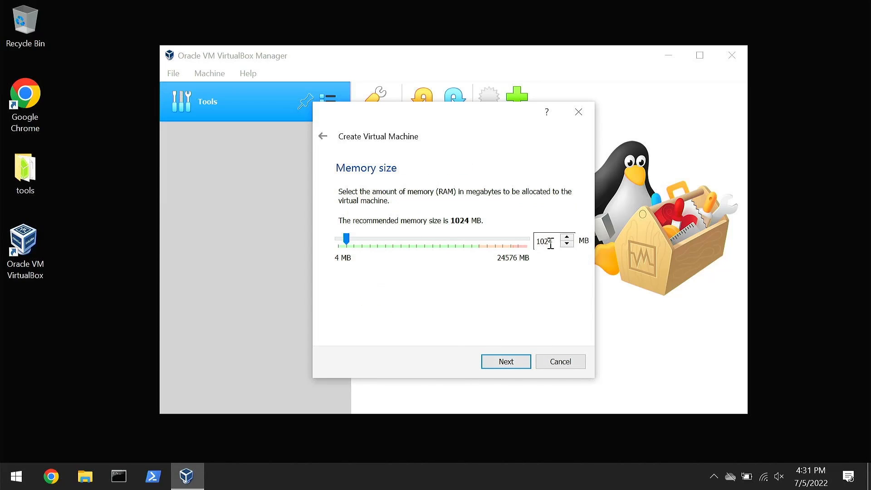
# Set the new virtual machine's memory size to 4000 MB.
pyautogui.moveTo(554, 241); pyautogui.dragTo(524, 252)
pyautogui.write('4000')
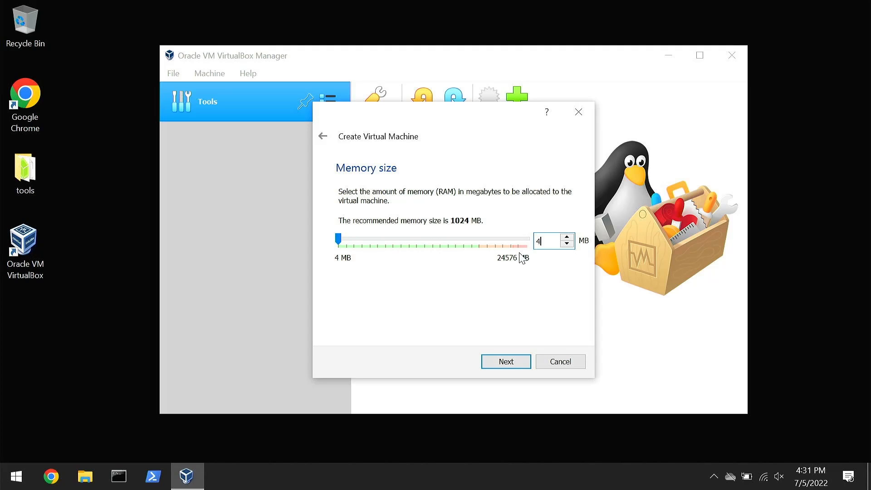
pyautogui.click(507, 362)
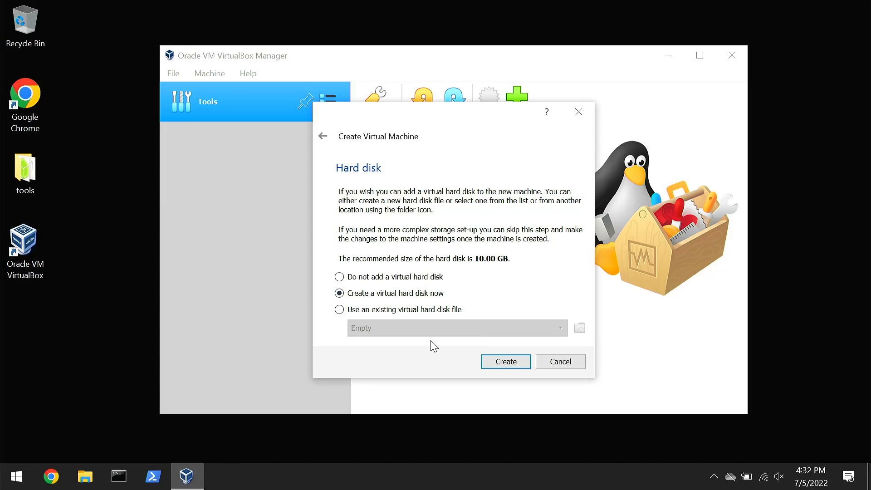
# Create a dynamically allocated VDI virtual hard disk of 20 GB for the ubuntu machine.
pyautogui.click(503, 363)
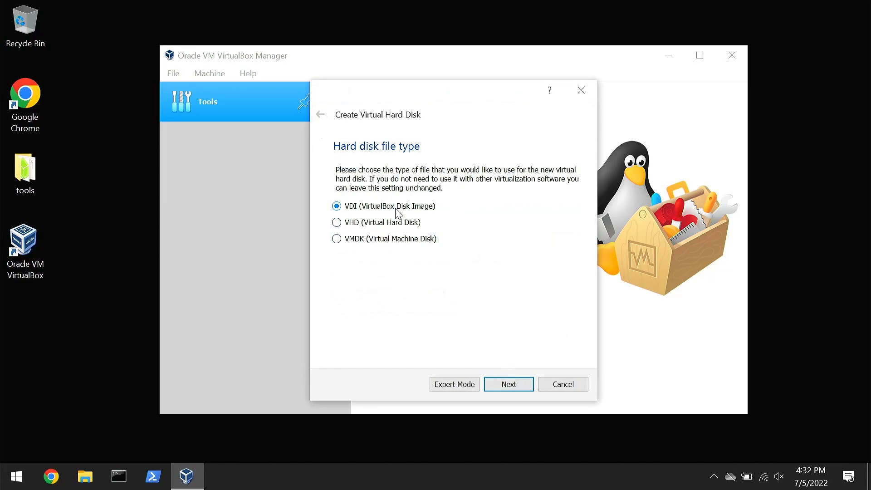
pyautogui.click(509, 384)
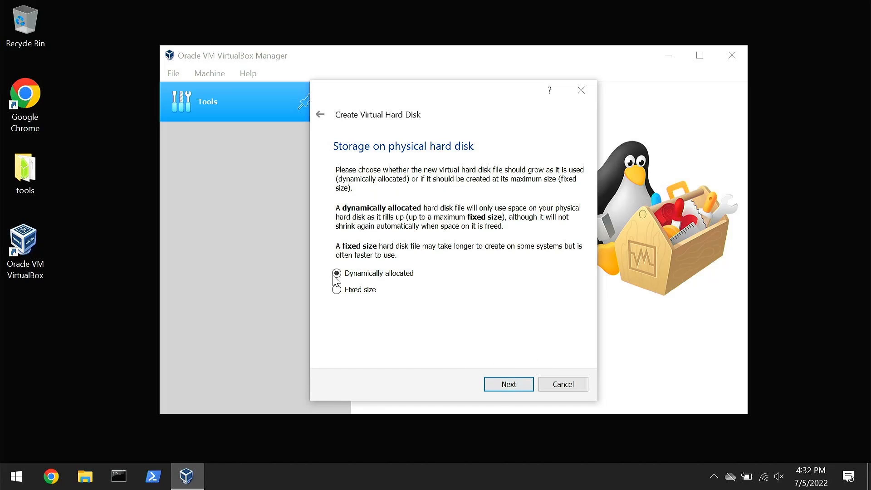
pyautogui.click(521, 387)
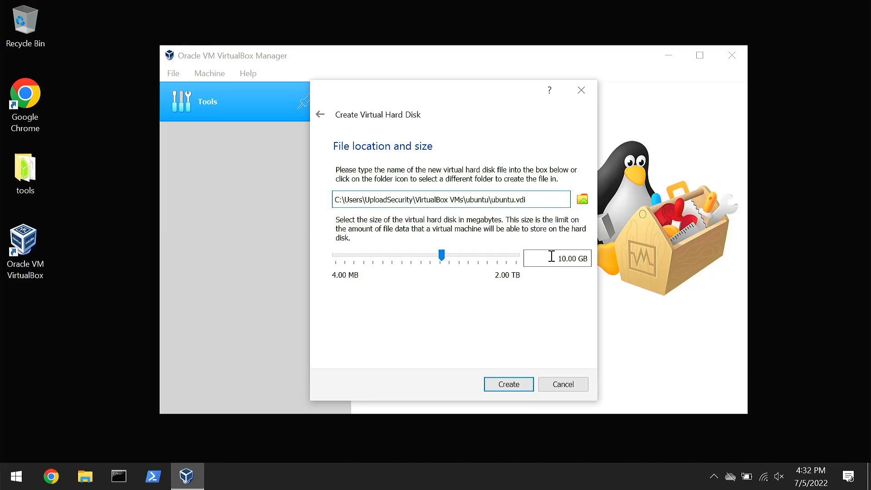
pyautogui.moveTo(552, 256); pyautogui.dragTo(564, 256)
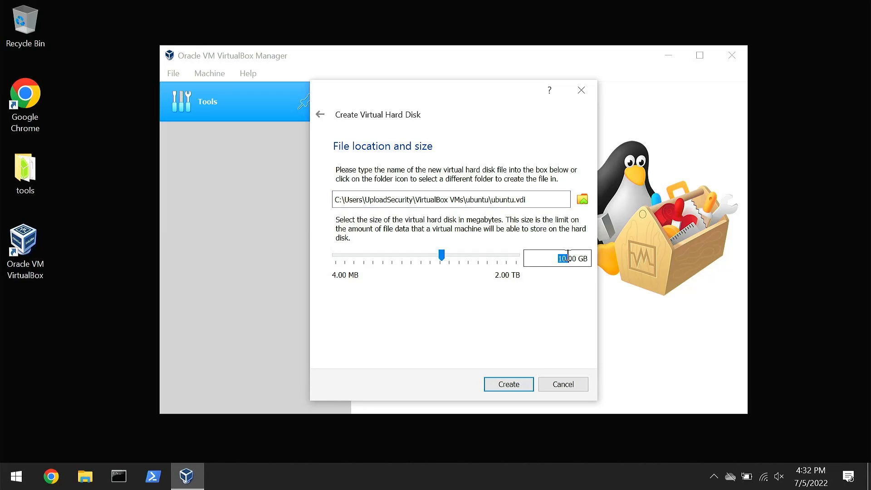
pyautogui.press('BackSpace')
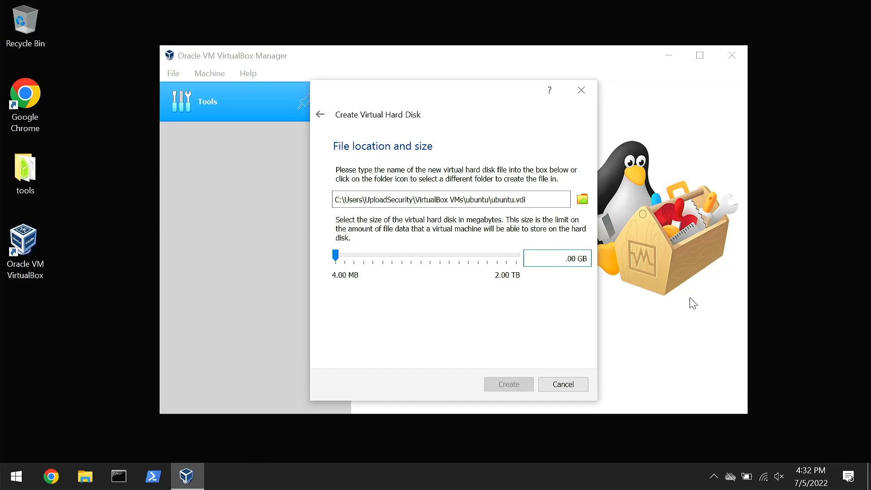
pyautogui.write('20')
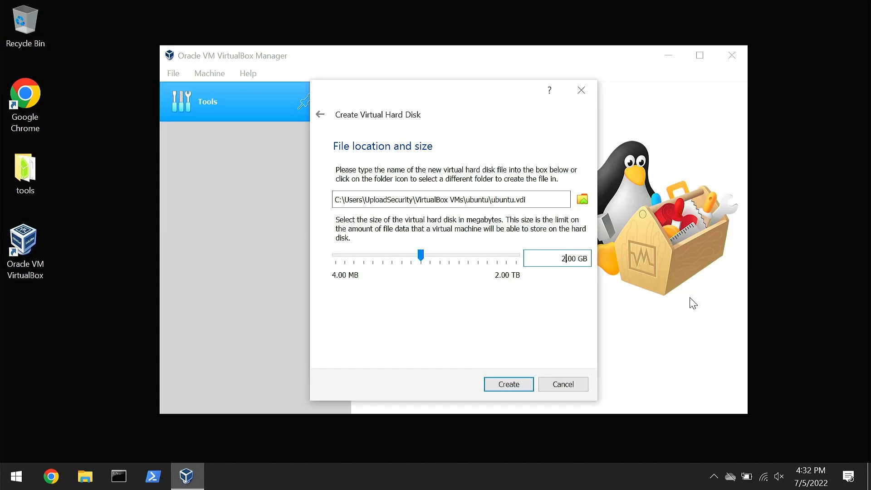
pyautogui.click(518, 390)
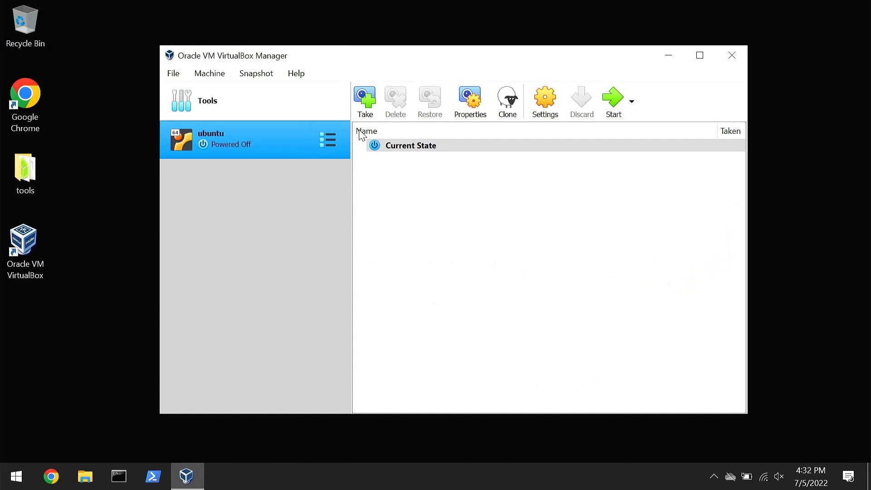
# Set the ubuntu machine's processor count to 2 and select the empty optical drive in its storage settings.
pyautogui.click(545, 102)
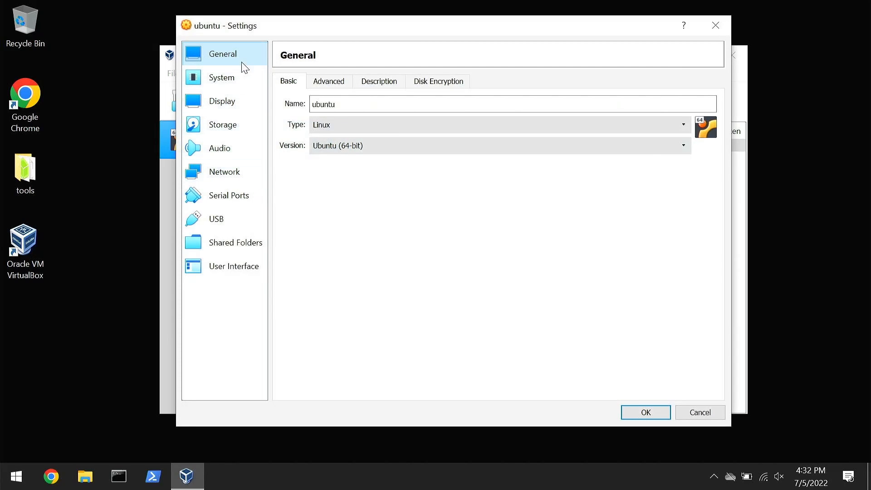
pyautogui.click(234, 77)
pyautogui.click(345, 82)
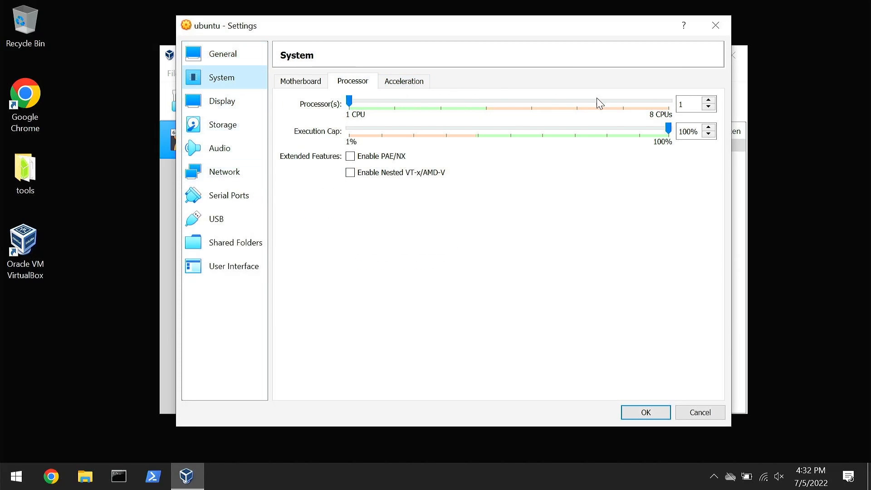
pyautogui.doubleClick(685, 104)
pyautogui.write('2')
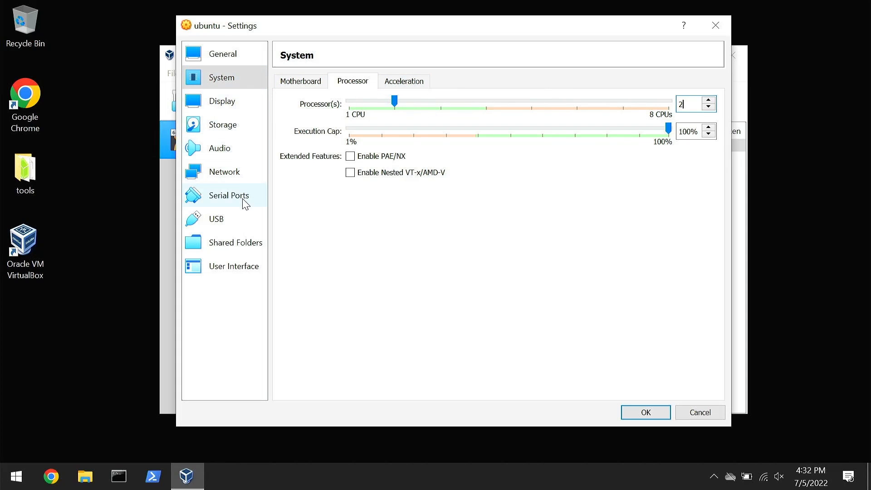
pyautogui.click(250, 131)
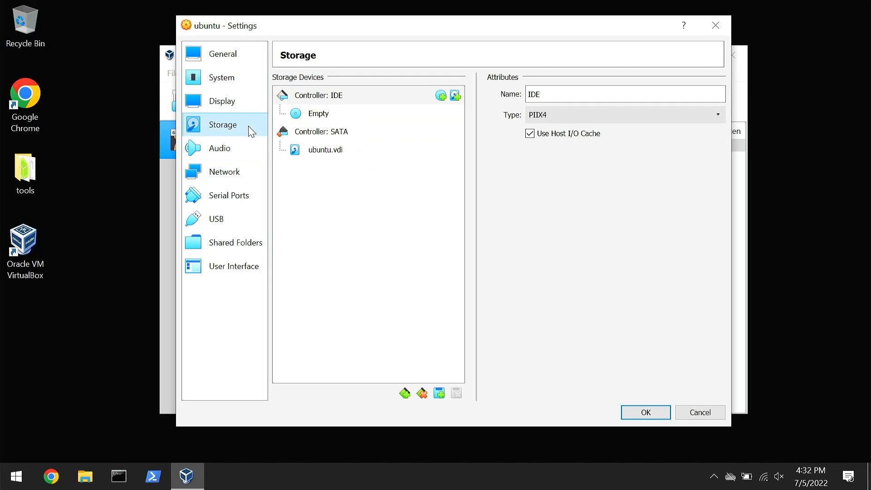
pyautogui.click(364, 113)
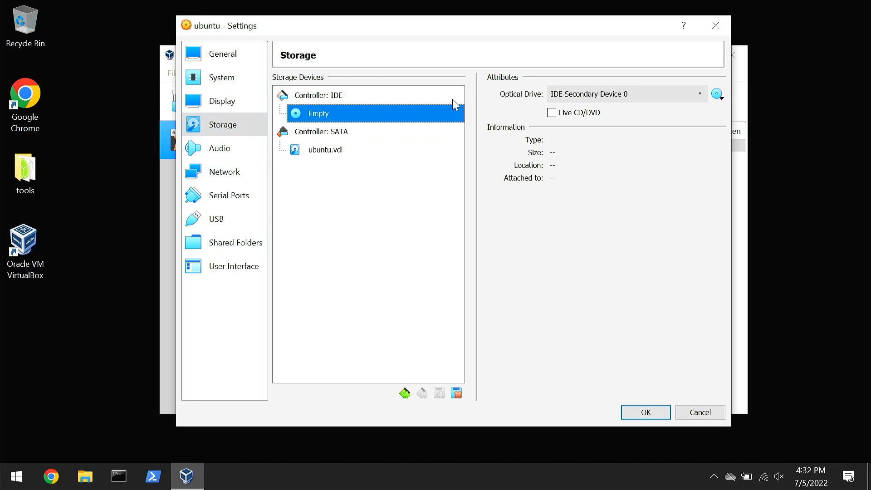
pyautogui.click(336, 147)
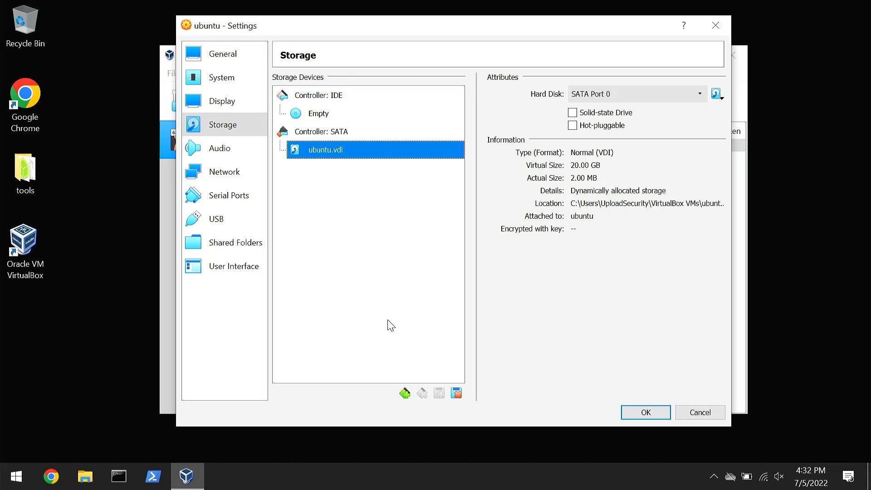
pyautogui.click(405, 393)
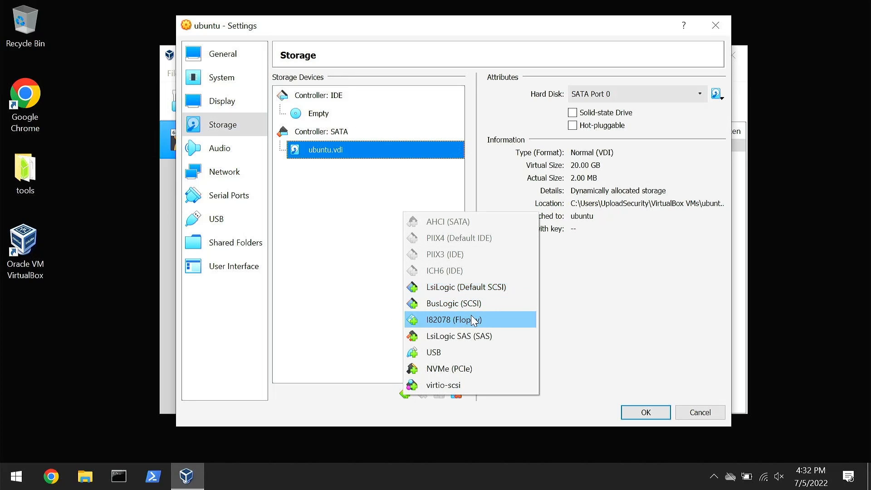
pyautogui.click(383, 231)
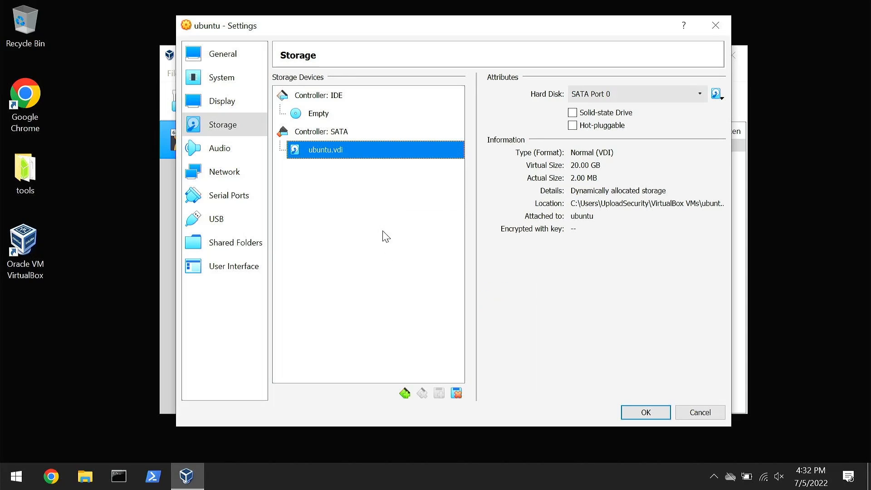
# Load the ubuntu-22.04-desktop-amd64 image from Downloads into the empty IDE optical drive and save the machine's settings.
pyautogui.click(310, 116)
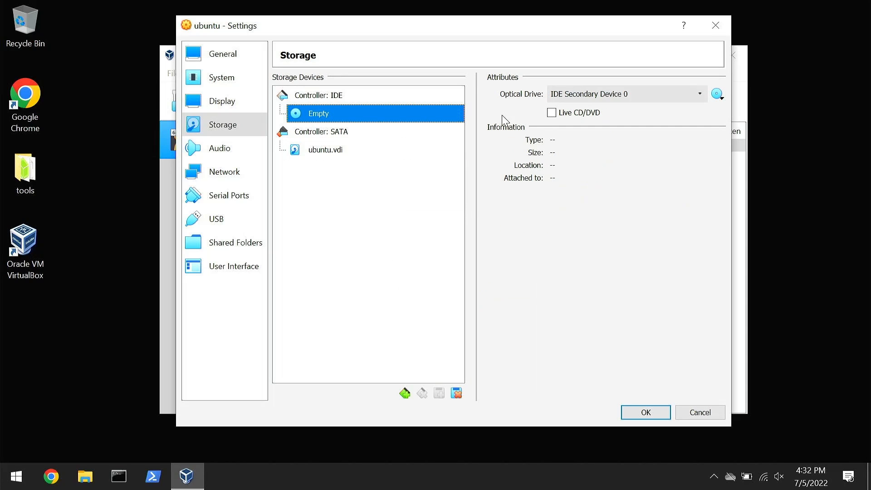
pyautogui.click(717, 94)
pyautogui.click(727, 129)
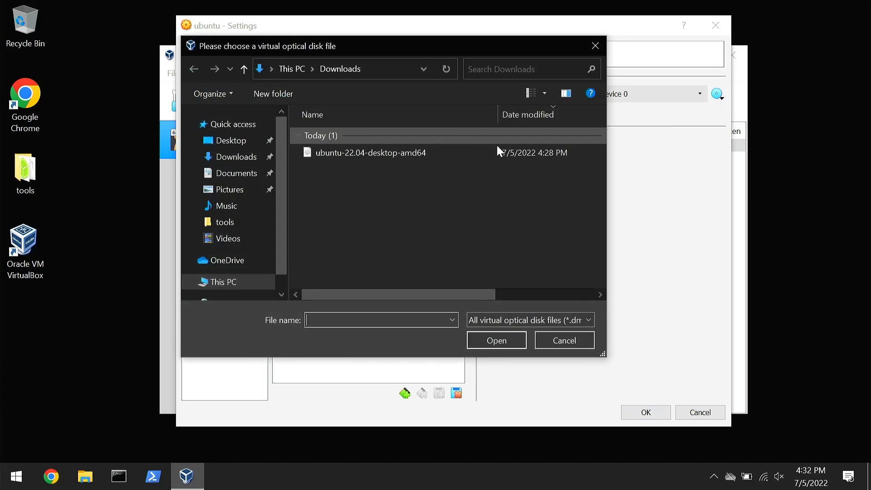
pyautogui.click(455, 156)
pyautogui.click(496, 335)
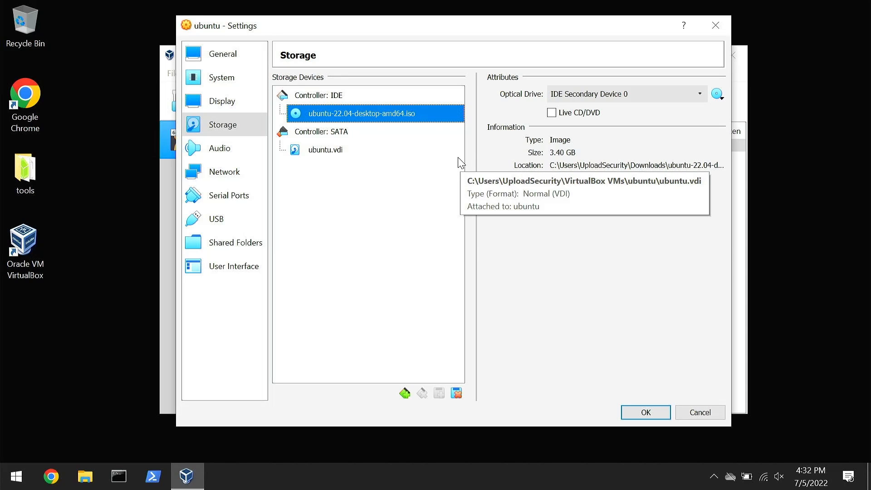
pyautogui.click(645, 412)
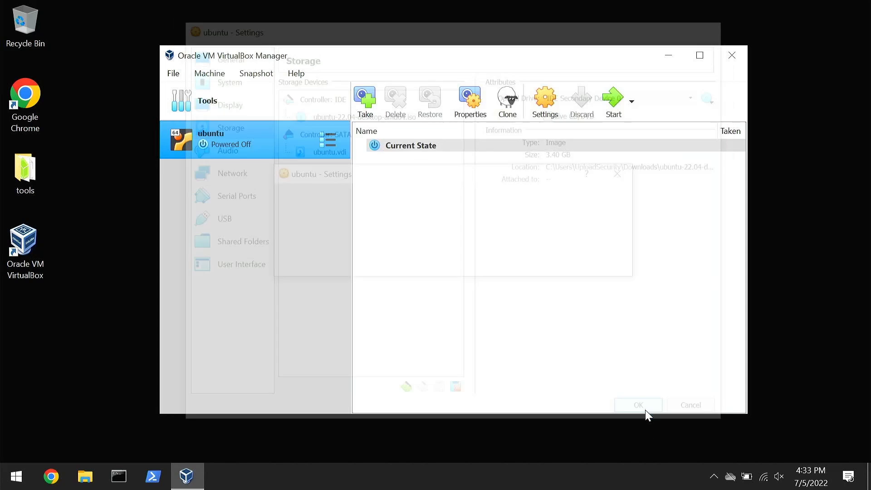
# Start the ubuntu machine with the Try or Install Ubuntu boot entry and maximize its window.
pyautogui.click(617, 101)
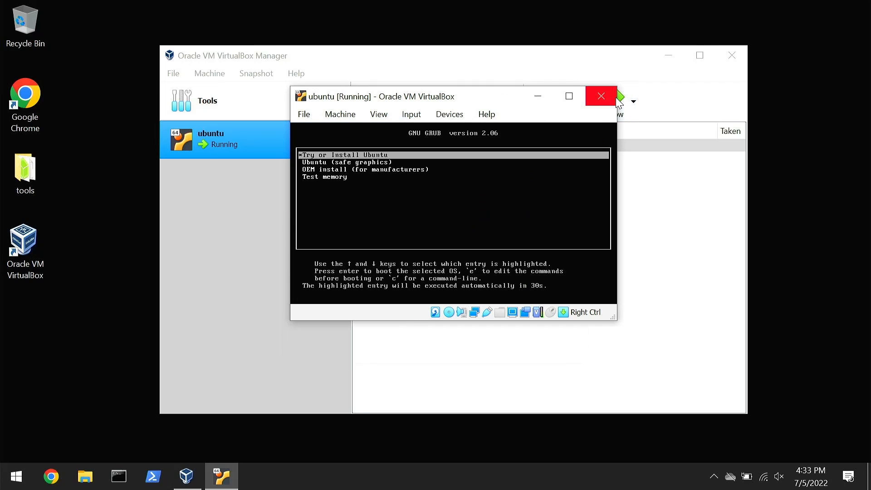
pyautogui.click(670, 58)
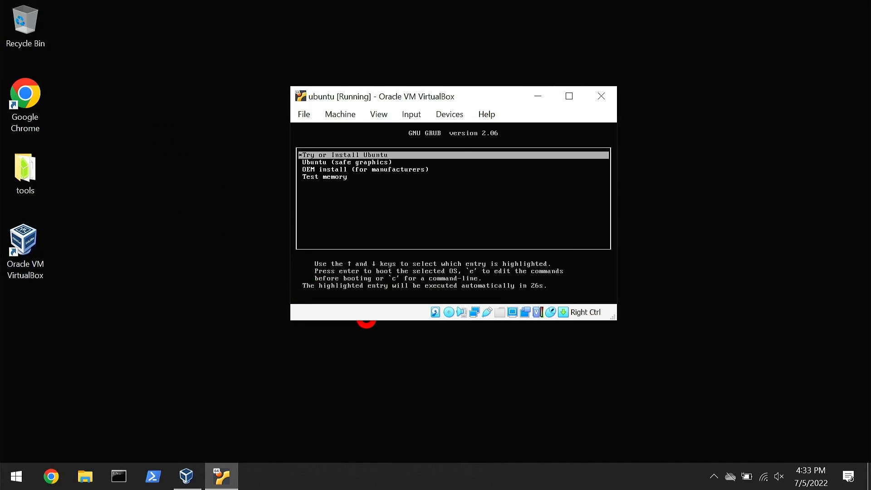
pyautogui.press('Return')
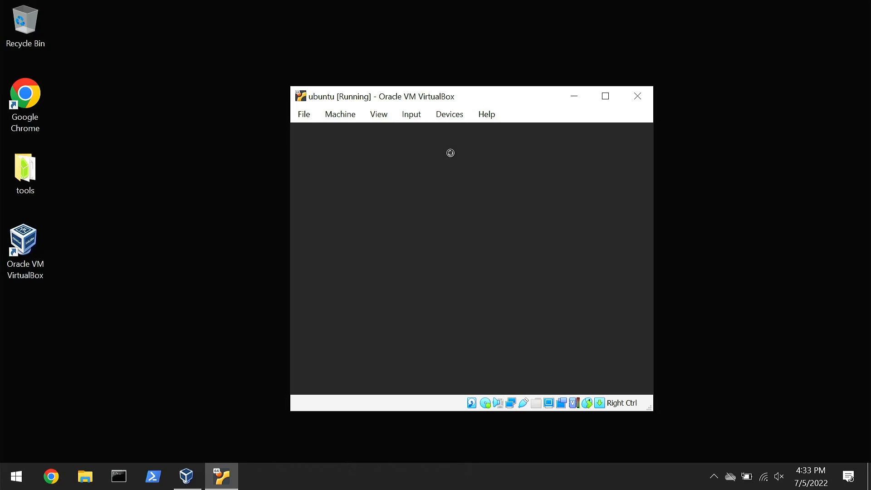
pyautogui.click(605, 96)
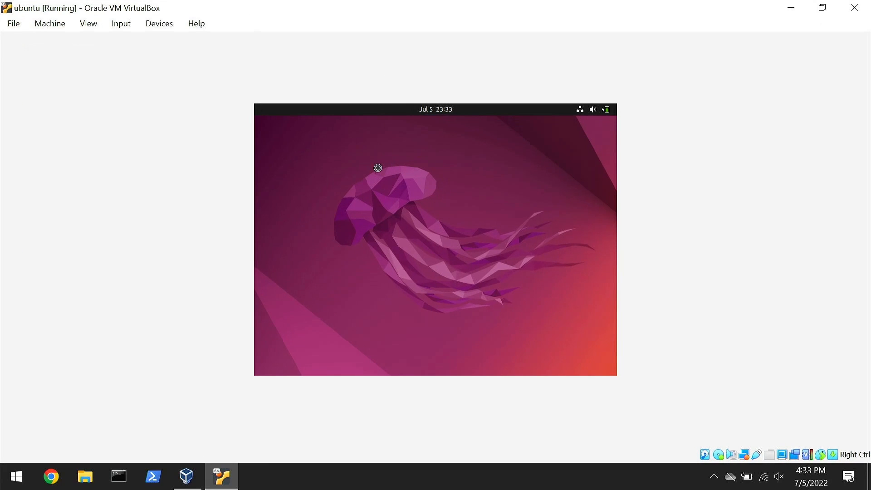
pyautogui.moveTo(351, 41); pyautogui.dragTo(359, 3)
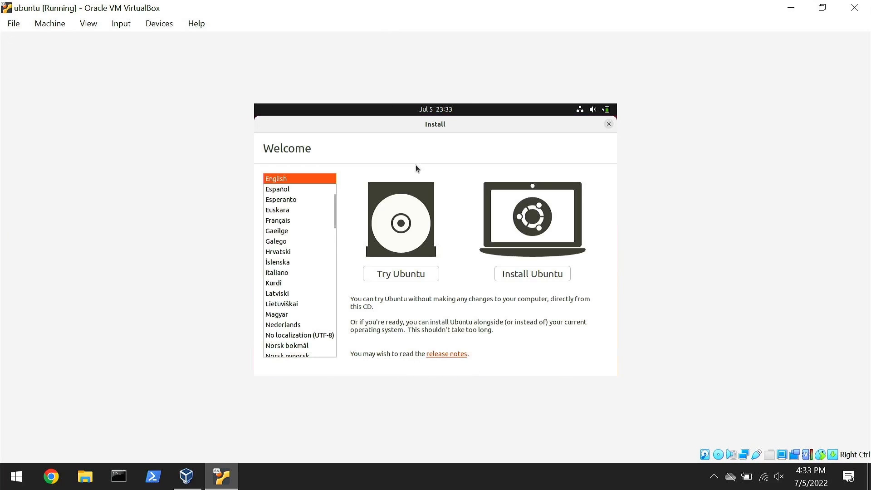
# Begin installing Ubuntu with the English (US) keyboard layout and a normal installation that downloads updates and includes third-party software.
pyautogui.click(537, 273)
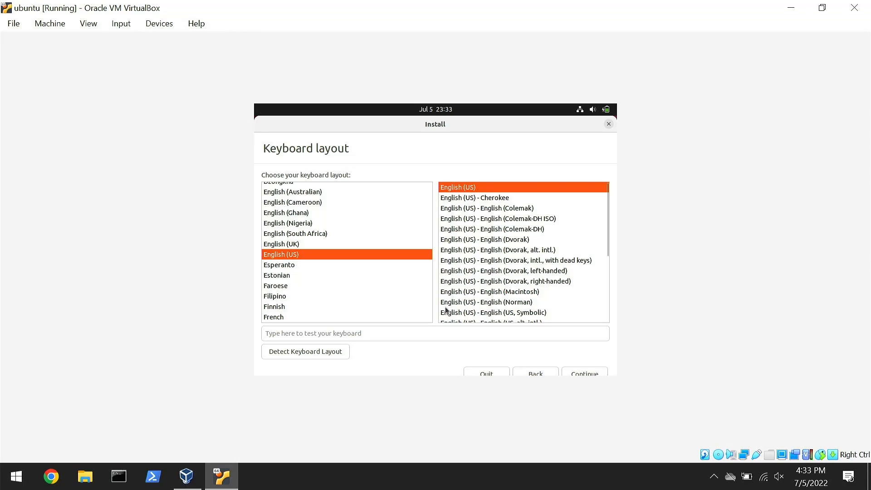
pyautogui.click(584, 373)
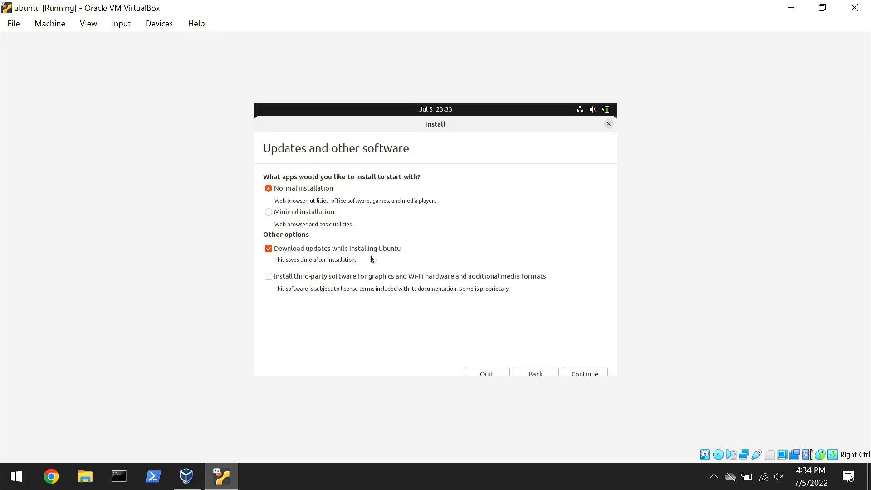
pyautogui.click(268, 277)
pyautogui.click(592, 374)
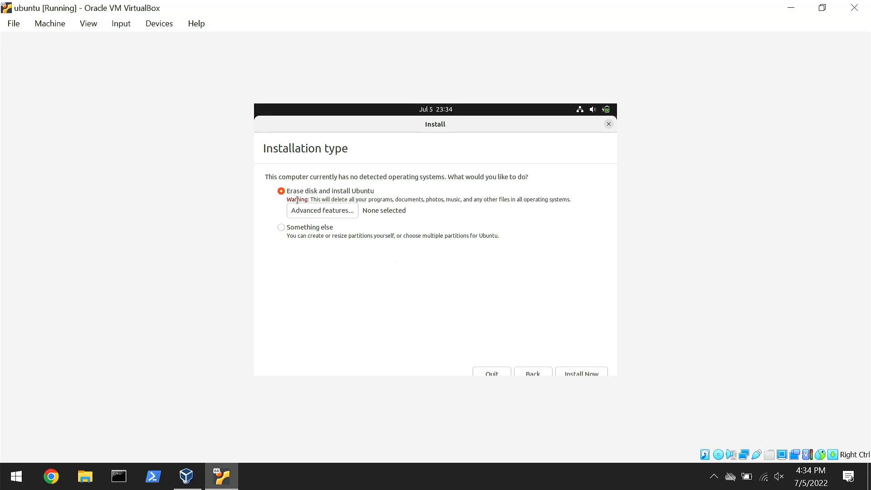
# Choose to erase the disk and install Ubuntu without advanced features, write the changes, and accept New York as the location.
pyautogui.click(311, 211)
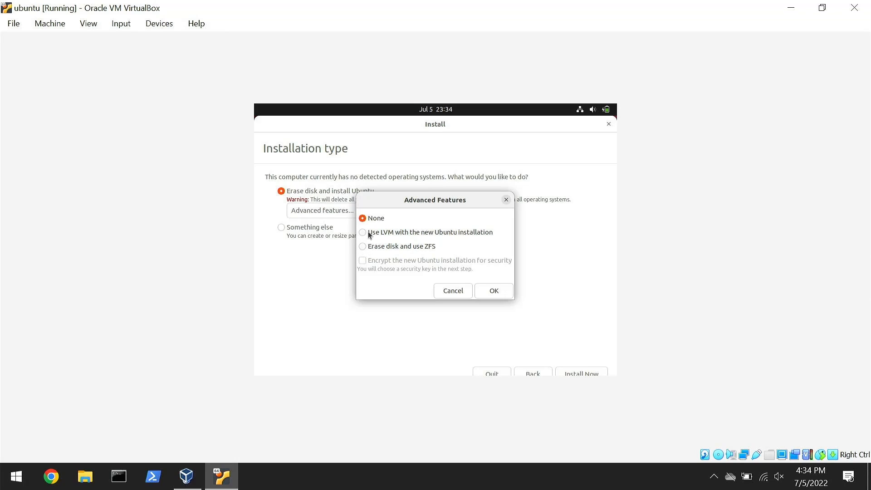
pyautogui.click(494, 293)
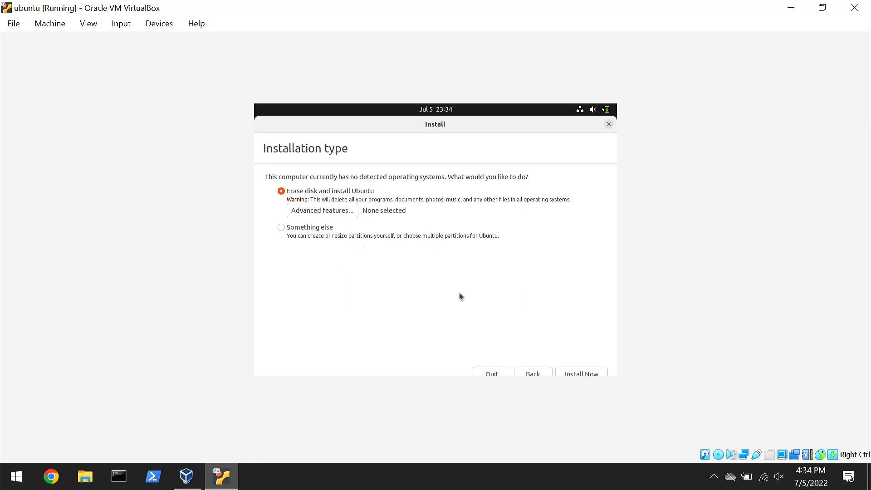
pyautogui.click(586, 373)
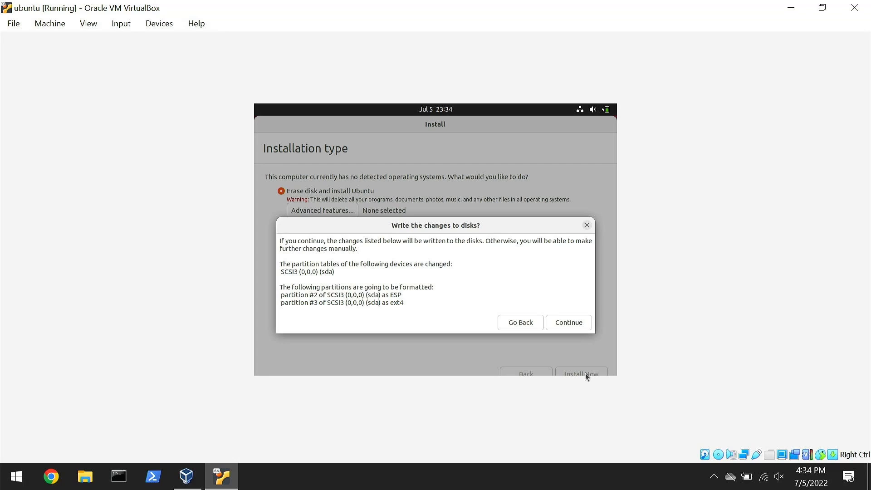
pyautogui.click(570, 324)
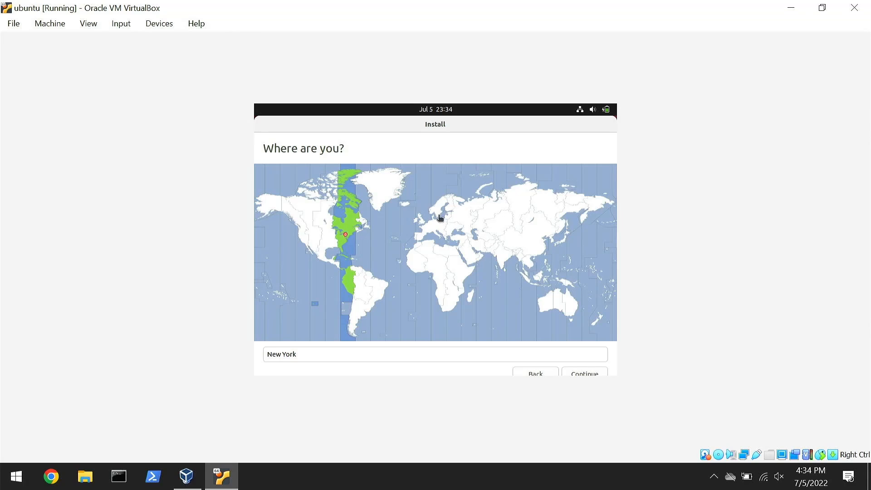
pyautogui.click(596, 374)
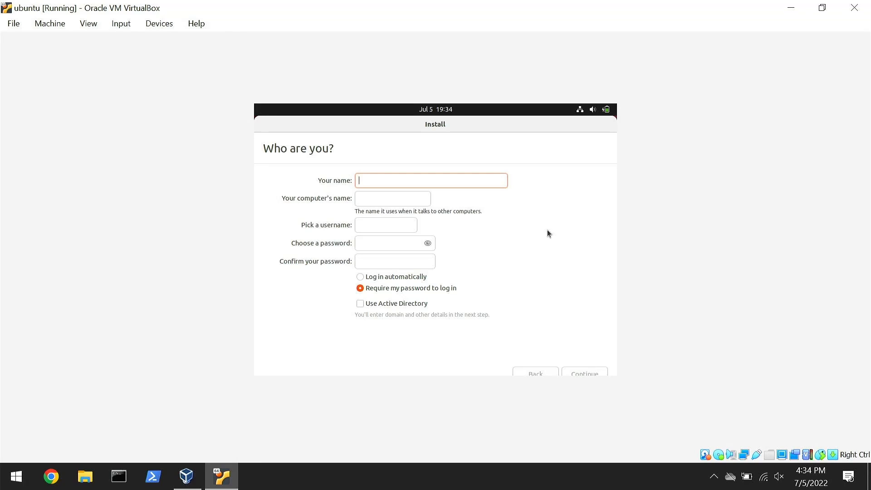
# Enter tester as the name for the new account, and enter and confirm the account password.
pyautogui.write('tester')
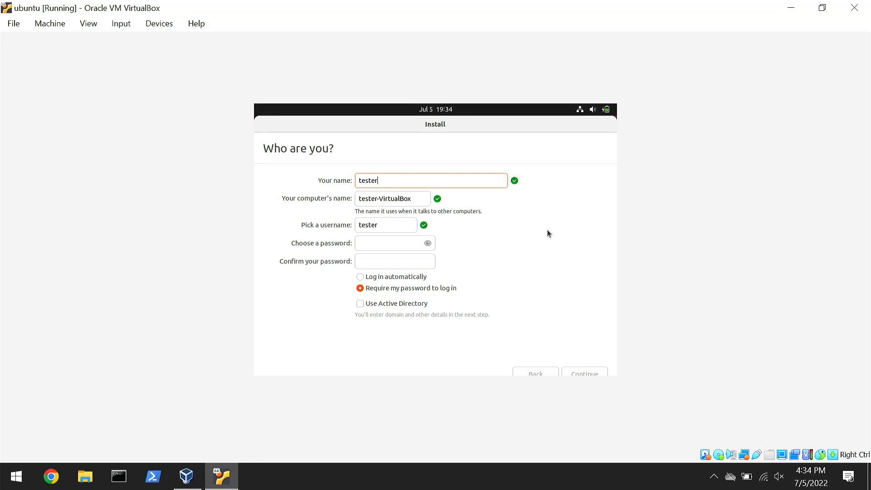
pyautogui.click(399, 241)
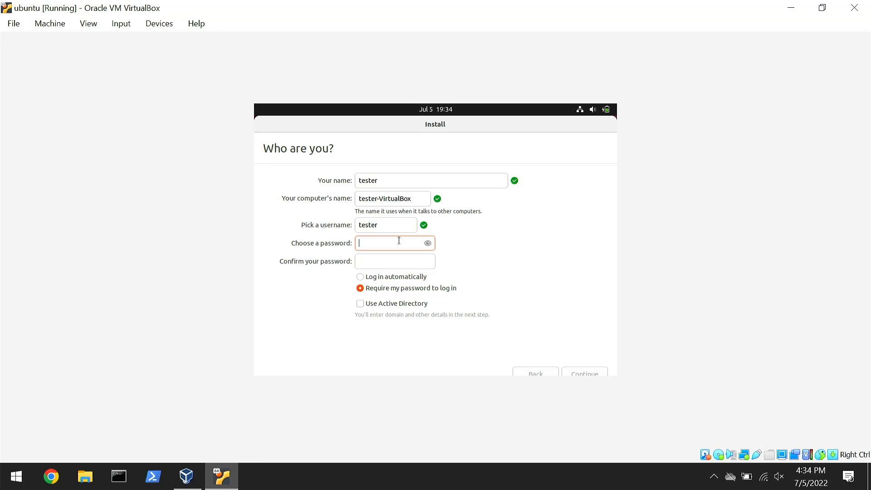
pyautogui.write('test')
pyautogui.press('BackSpace')
pyautogui.press('BackSpace')
pyautogui.press('BackSpace')
pyautogui.press('BackSpace')
pyautogui.write('●●●●●●●●')
pyautogui.click(390, 258)
pyautogui.write('●●●●●●●●')
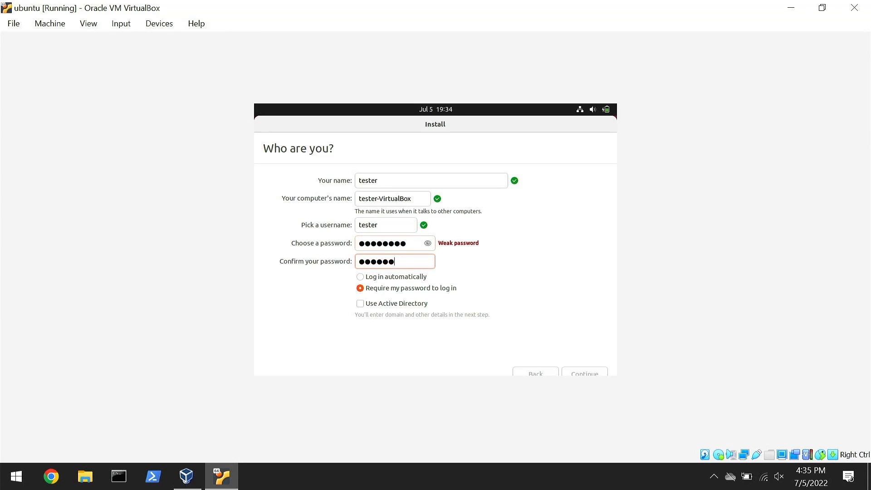
# Shorten the computer's name to tester and continue with the Ubuntu installation.
pyautogui.click(423, 198)
pyautogui.keyDown('shift'); pyautogui.click(375, 200); pyautogui.keyUp('shift')
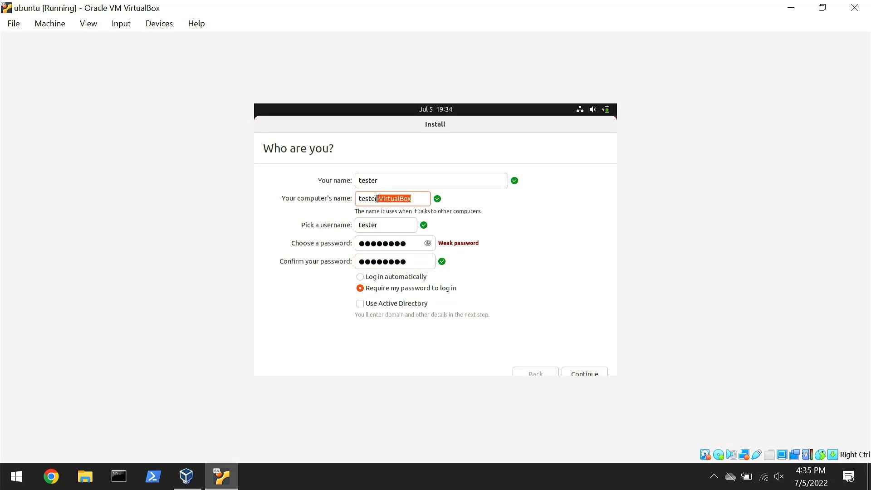
pyautogui.press('BackSpace')
pyautogui.click(596, 372)
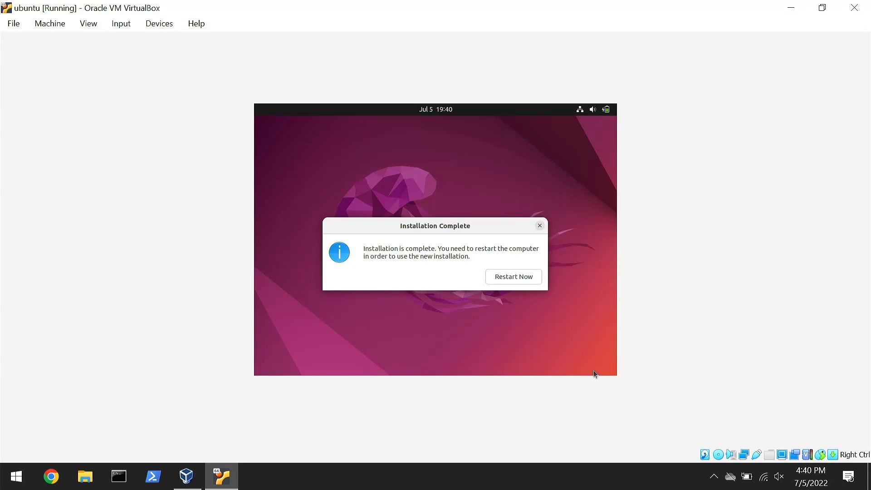
# Restart into the newly installed Ubuntu system, dismissing the installation medium prompt, and log in as tester with the account password.
pyautogui.click(522, 277)
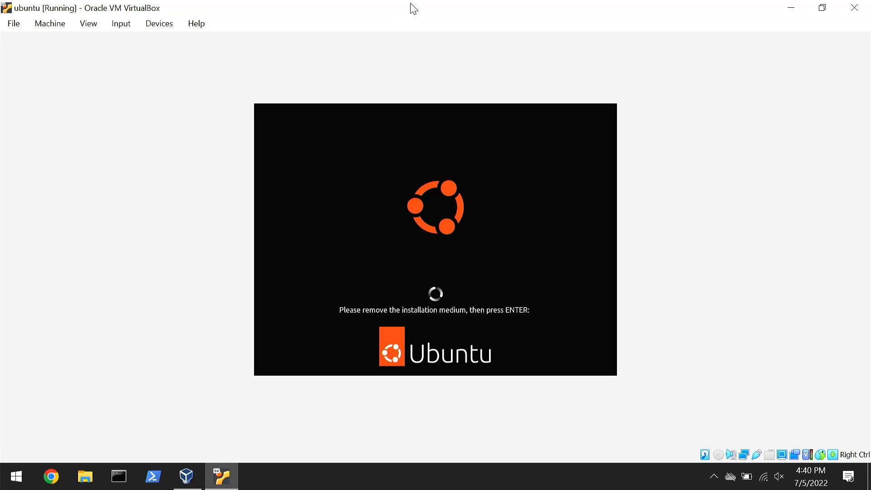
pyautogui.press('Return')
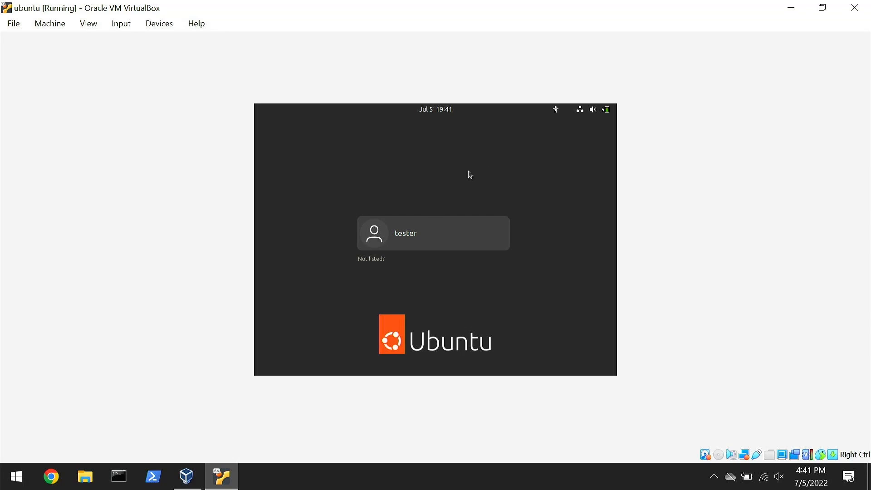
pyautogui.click(437, 234)
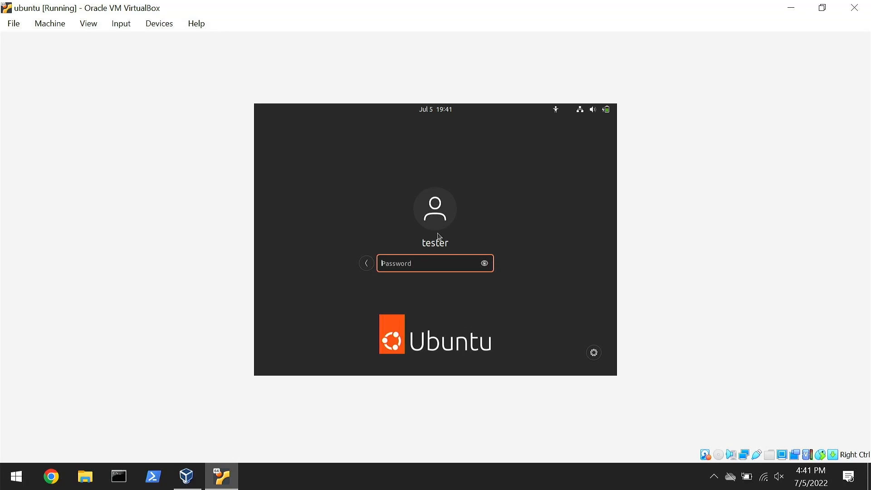
pyautogui.write('********')
pyautogui.press('Return')
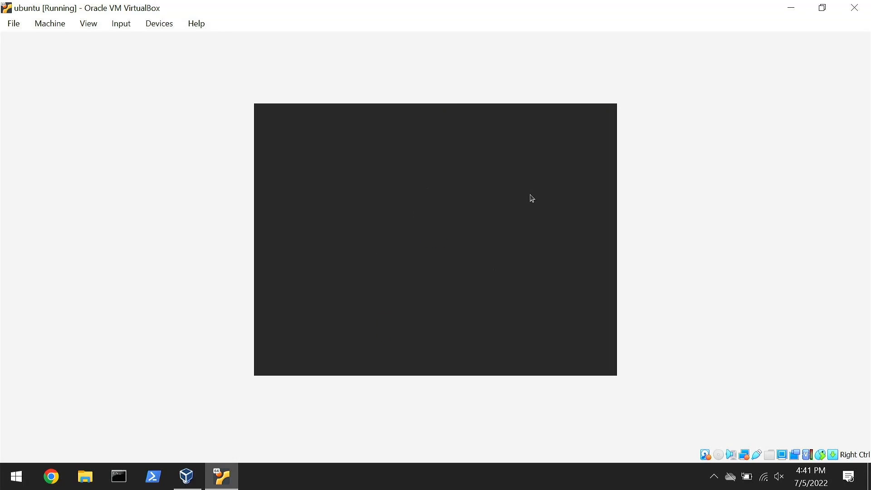
pyautogui.moveTo(416, 10)
pyautogui.mouseDown()
pyautogui.moveTo(421, 21)
pyautogui.moveTo(407, 0)
pyautogui.mouseUp()
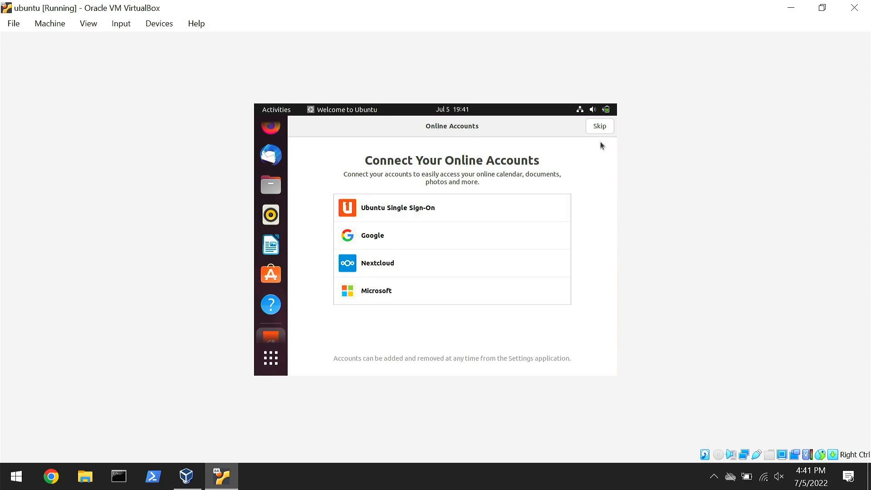
# Complete the Ubuntu welcome setup, skipping online accounts, declining to send system info and leaving location services off.
pyautogui.click(595, 127)
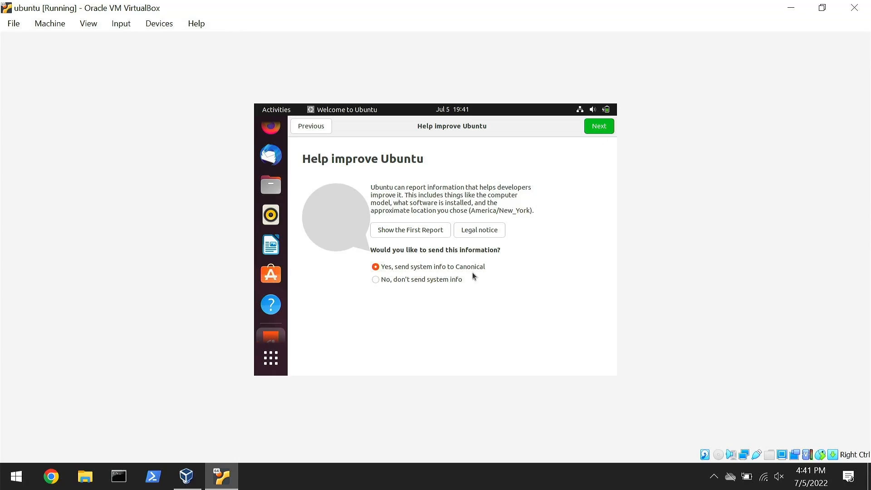
pyautogui.click(444, 279)
pyautogui.click(597, 130)
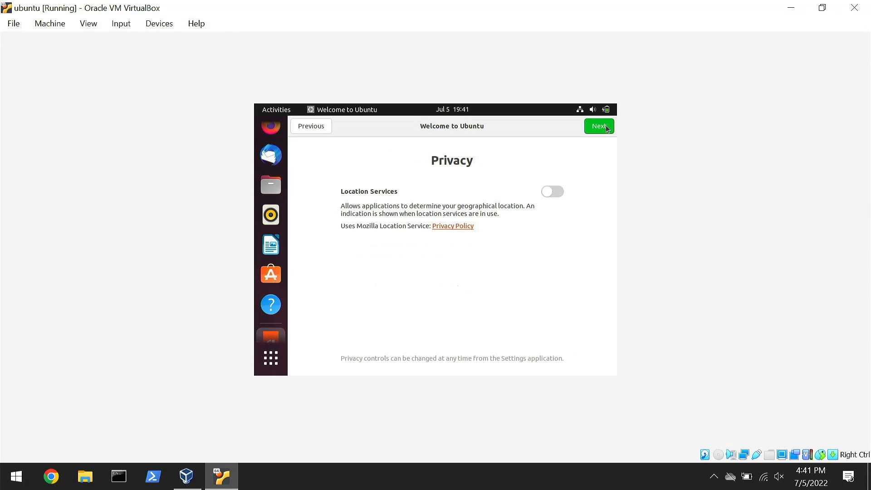
pyautogui.click(600, 127)
pyautogui.click(604, 127)
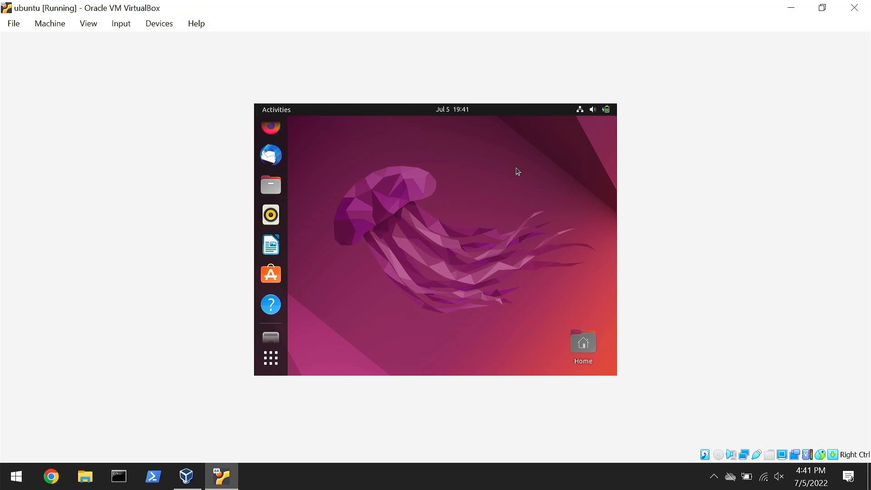
pyautogui.moveTo(474, 10)
pyautogui.mouseDown()
pyautogui.moveTo(464, 64)
pyautogui.moveTo(466, 4)
pyautogui.mouseUp()
# Find the Terminal application in Ubuntu and open it.
pyautogui.click(281, 360)
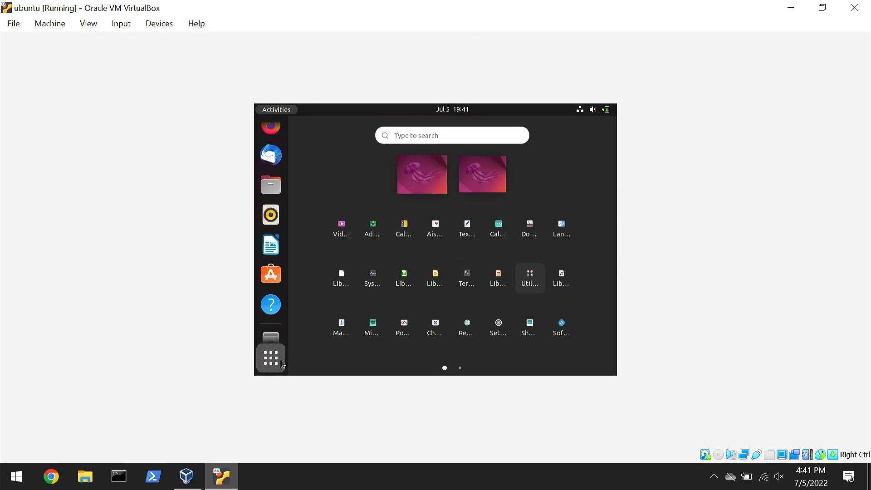
pyautogui.write('terl')
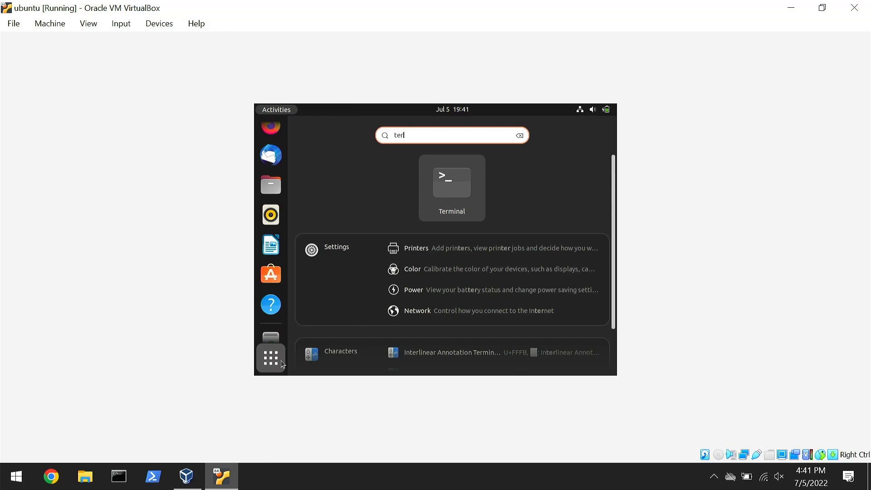
pyautogui.press('Return')
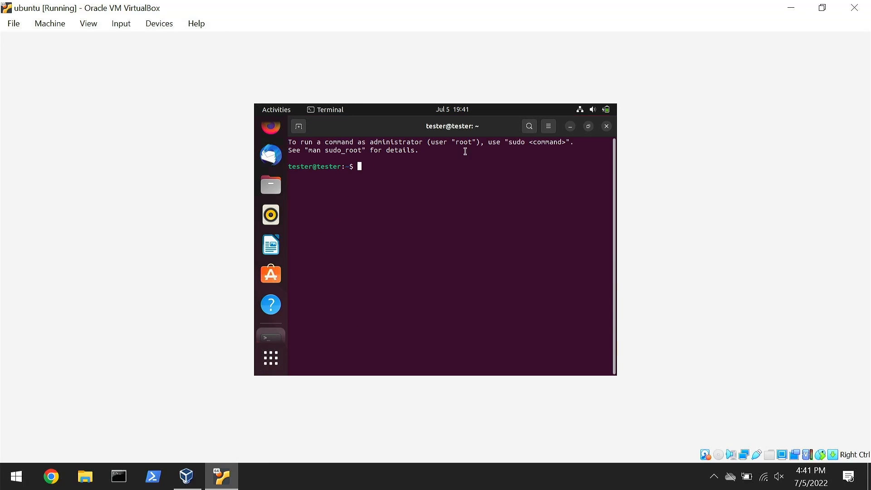
# Insert the Guest Additions CD image into the running virtual machine.
pyautogui.click(164, 28)
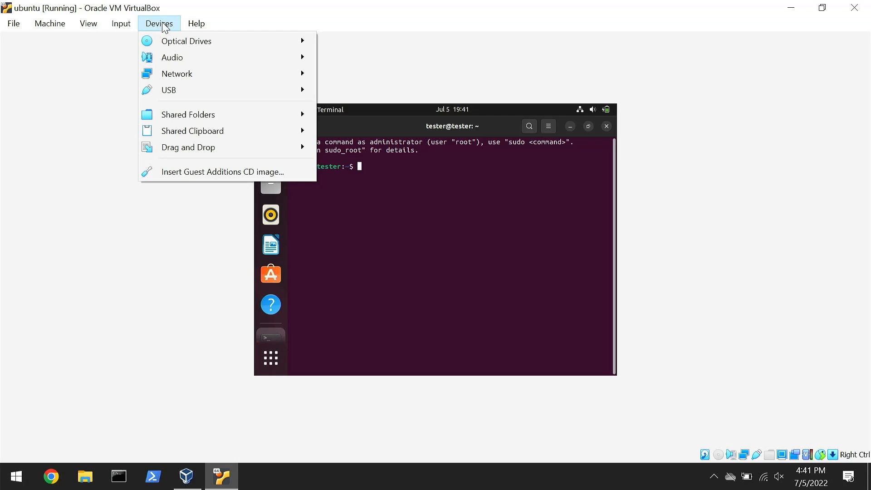
pyautogui.click(210, 167)
pyautogui.click(167, 26)
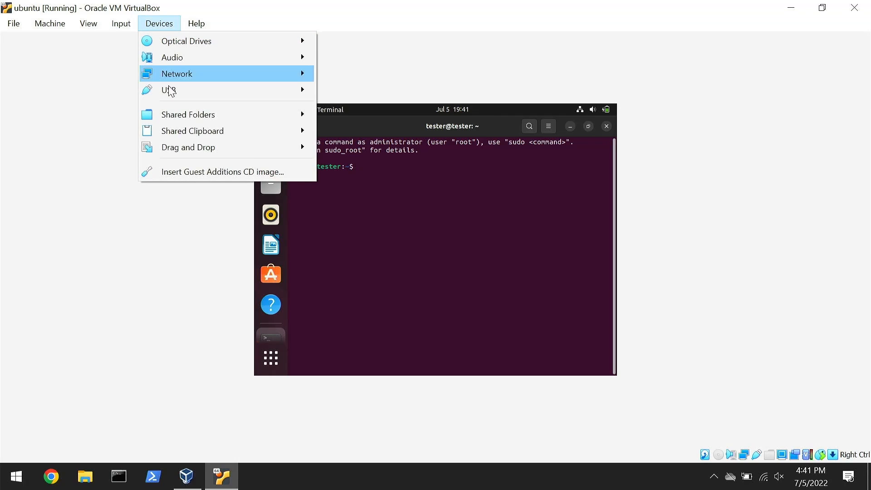
pyautogui.click(195, 174)
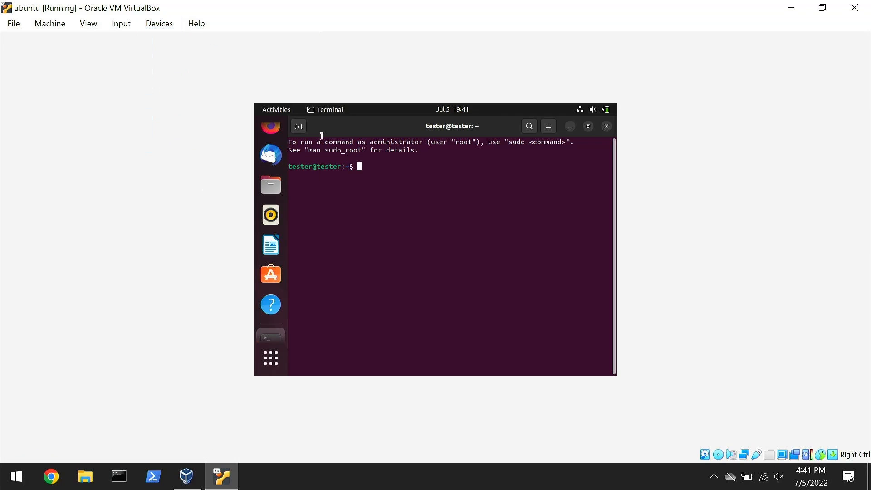
pyautogui.moveTo(325, 6); pyautogui.dragTo(416, 10)
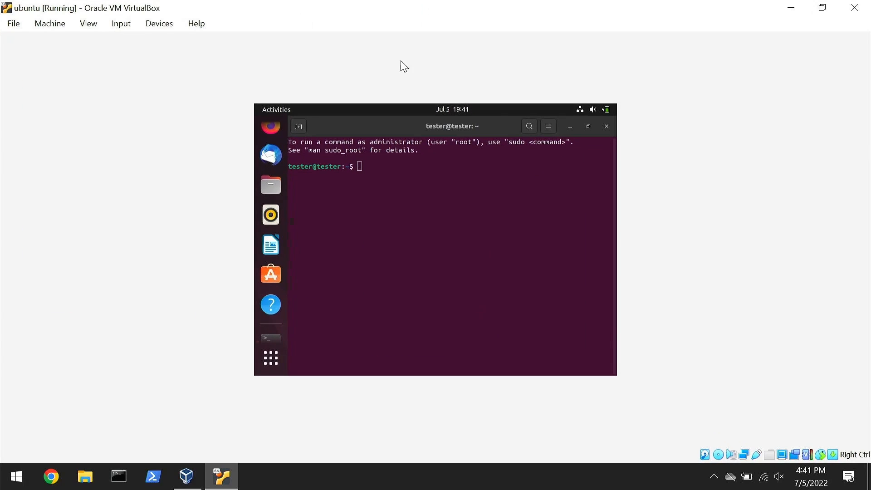
# Open the VBox_GAs_6.1.34 disc in the file manager and open a terminal in its folder.
pyautogui.moveTo(500, 121); pyautogui.dragTo(472, 162)
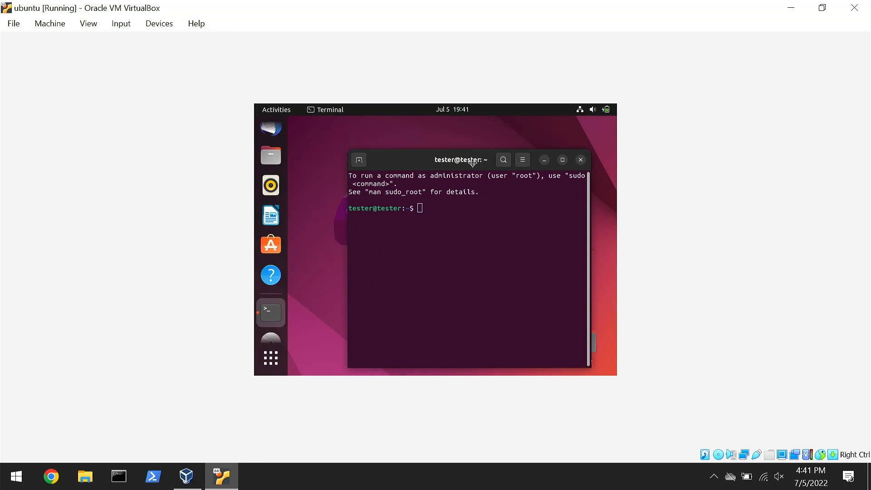
pyautogui.click(271, 329)
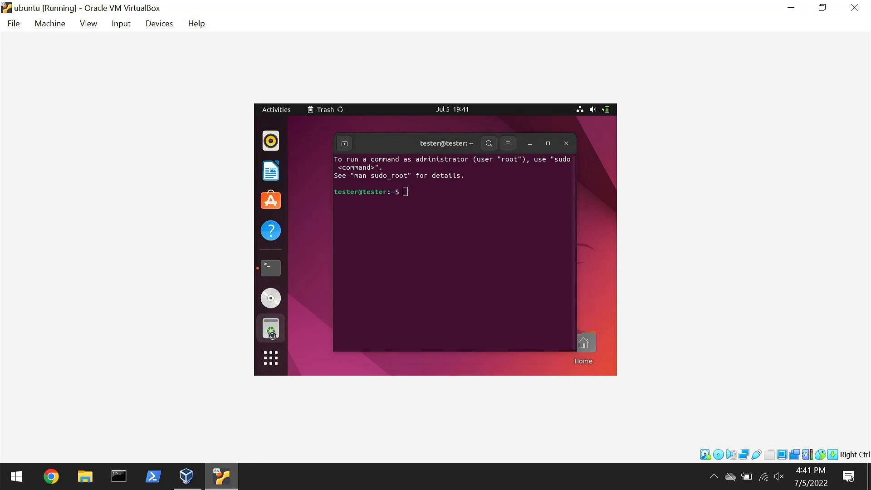
pyautogui.click(329, 305)
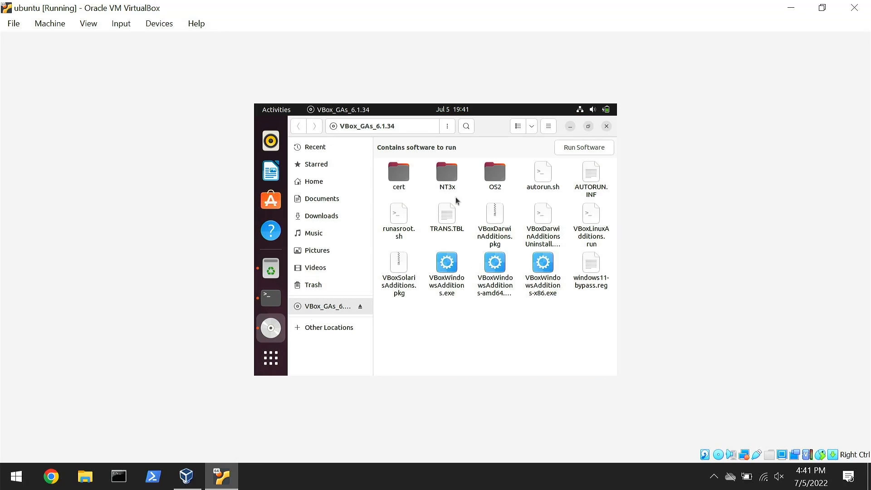
pyautogui.rightClick(514, 321)
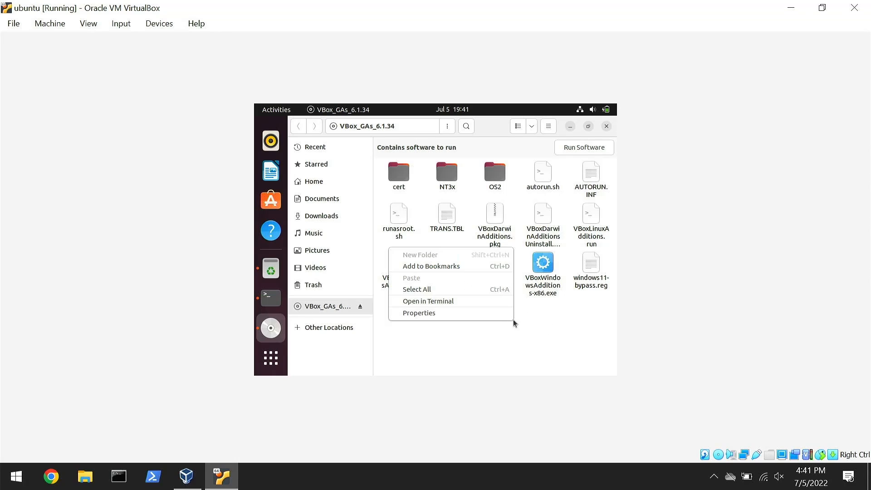
pyautogui.click(443, 301)
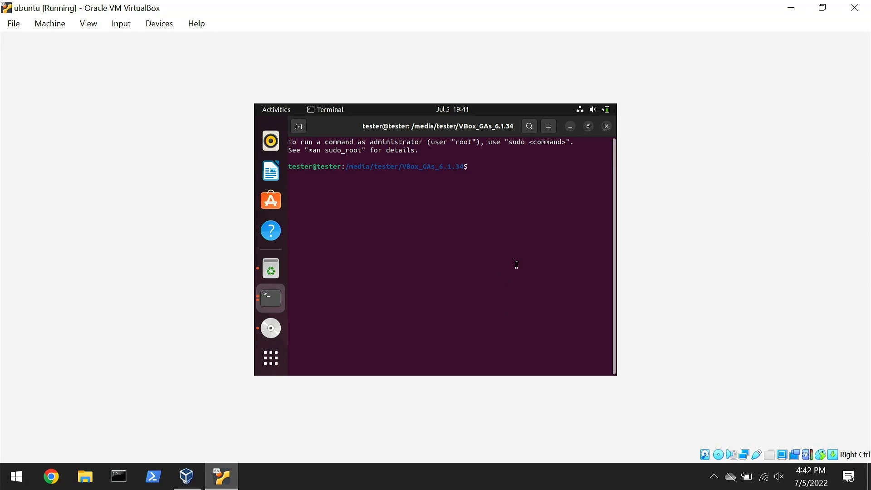
# List the disc's files and try to run ./autorun.sh with sudo, entering the account password.
pyautogui.write('ls')
pyautogui.press('Return')
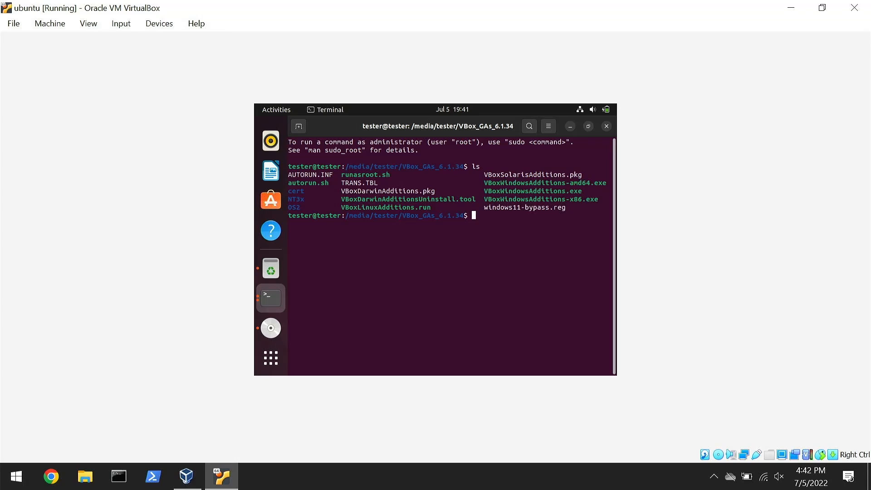
pyautogui.write('./autorun.sh')
pyautogui.press('Left')
pyautogui.press('Left')
pyautogui.write('sudo')
pyautogui.press('Return')
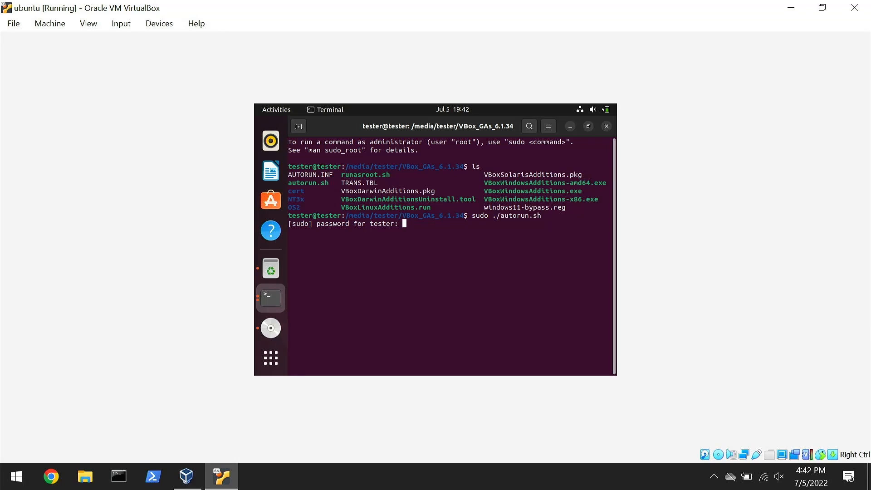
pyautogui.press('Return')
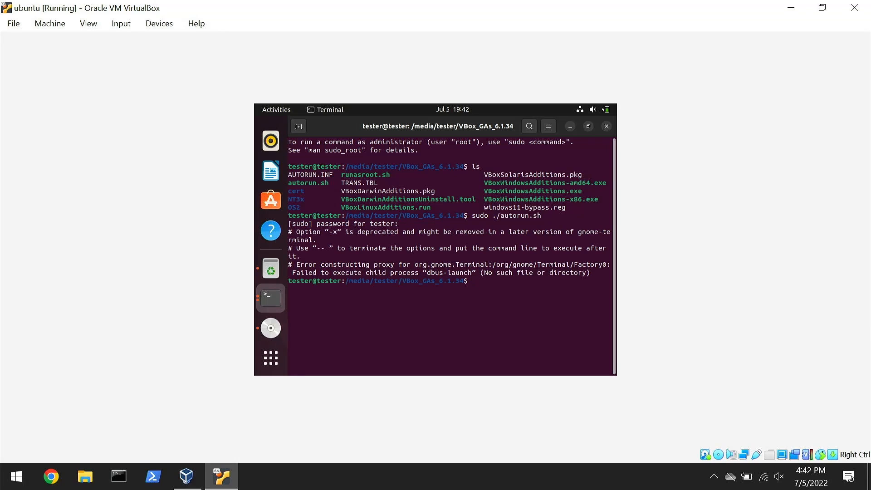
# Start installing the offered Ubuntu software updates and return to an empty prompt in the terminal.
pyautogui.press('Up')
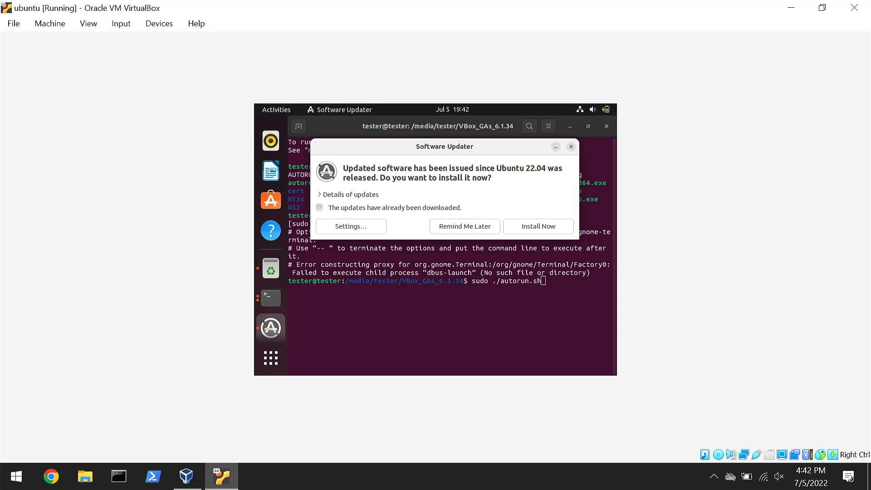
pyautogui.click(540, 226)
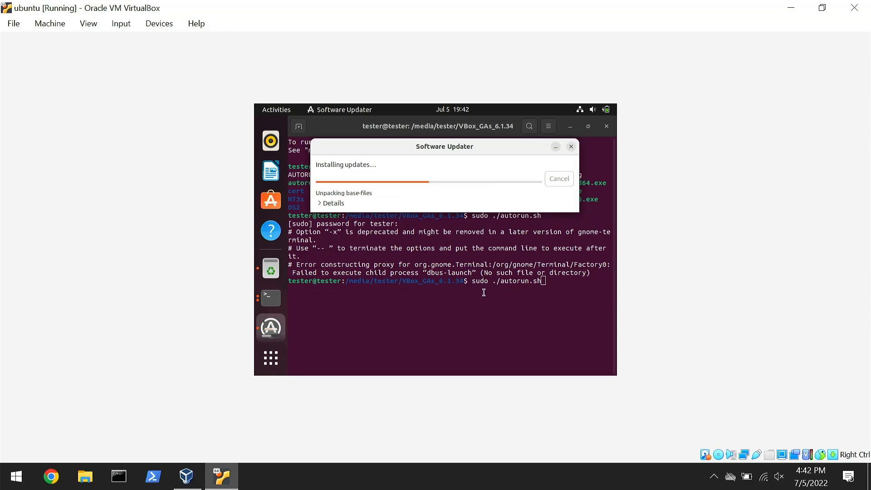
pyautogui.click(481, 349)
pyautogui.press('Down')
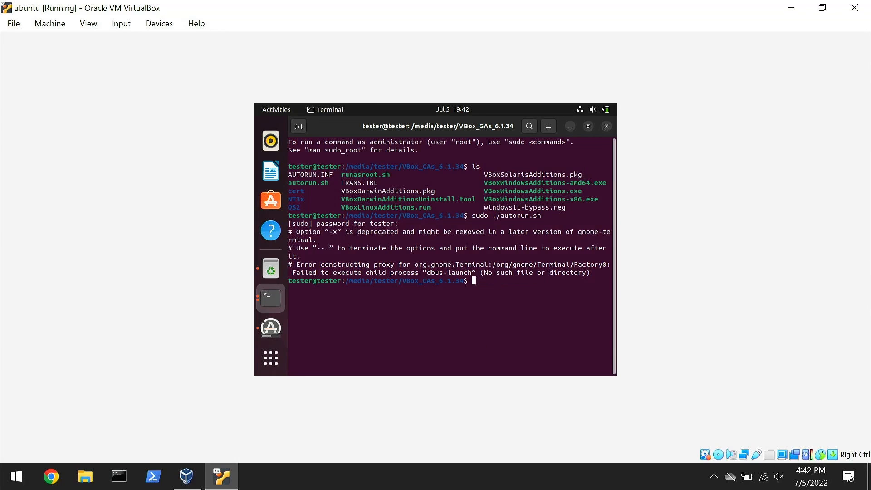
# List the disc's files again and try to run ./VBoxLinuxAdditions.run without sudo.
pyautogui.write('ls')
pyautogui.press('Return')
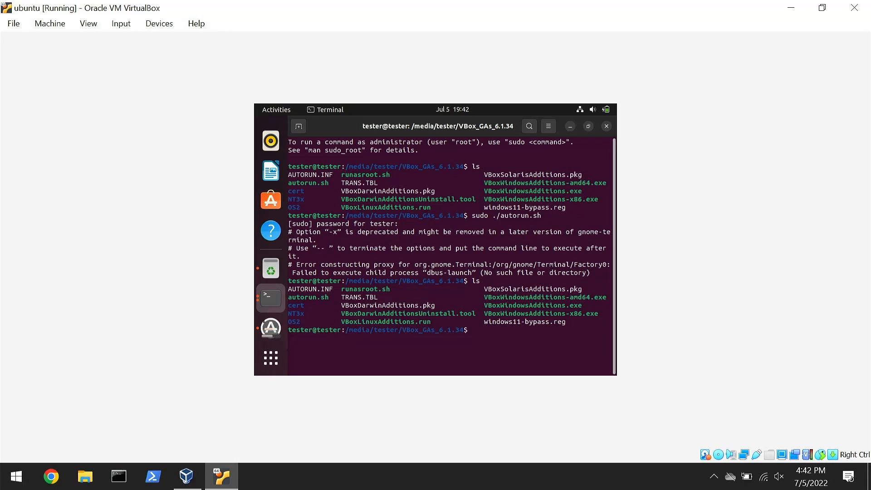
pyautogui.write('./VBox')
pyautogui.press('Tab')
pyautogui.press('Tab')
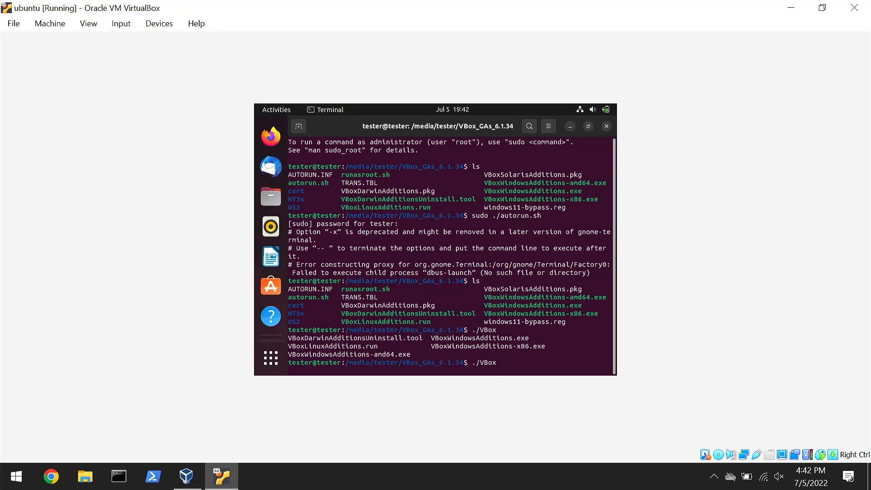
pyautogui.write('L')
pyautogui.press('Tab')
pyautogui.press('Return')
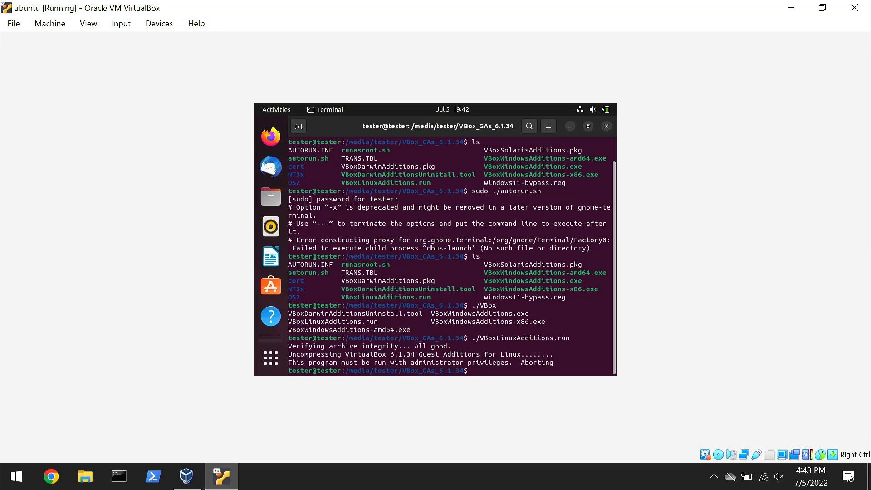
# Run the Guest Additions installer with administrator rights using sudo ./VBoxLinuxAdditions.run.
pyautogui.press('Up')
pyautogui.press('Left')
pyautogui.press('Left')
pyautogui.press('Left')
pyautogui.press('Left')
pyautogui.press('Left')
pyautogui.press('Left')
pyautogui.press('Left')
pyautogui.press('Left')
pyautogui.press('Left')
pyautogui.press('Left')
pyautogui.press('Left')
pyautogui.press('Left')
pyautogui.press('Left')
pyautogui.press('Left')
pyautogui.press('Left')
pyautogui.press('Left')
pyautogui.press('Left')
pyautogui.press('Left')
pyautogui.press('Left')
pyautogui.press('Left')
pyautogui.write('sudo')
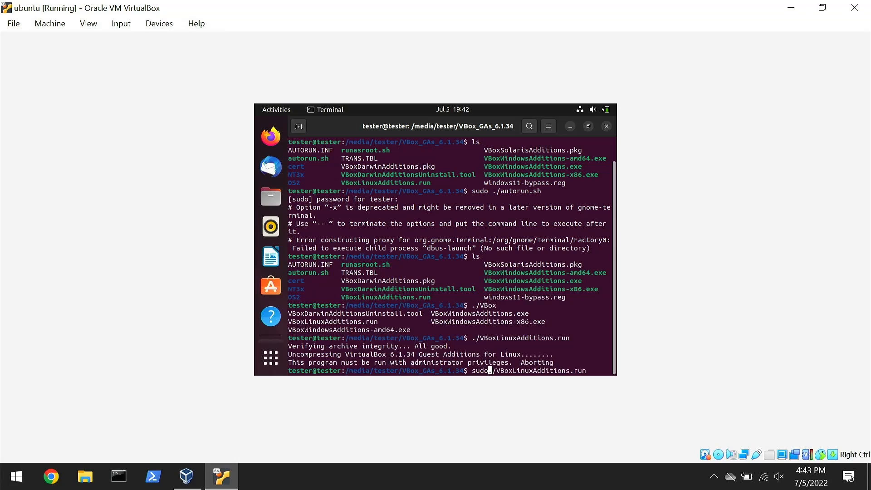
pyautogui.press('Return')
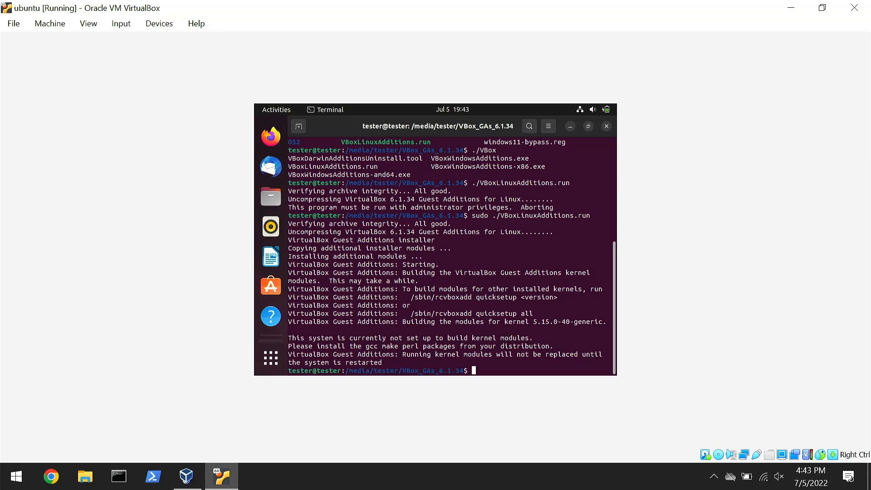
# Try to restart the Ubuntu virtual machine with the reboot command.
pyautogui.write('reboot')
pyautogui.press('Return')
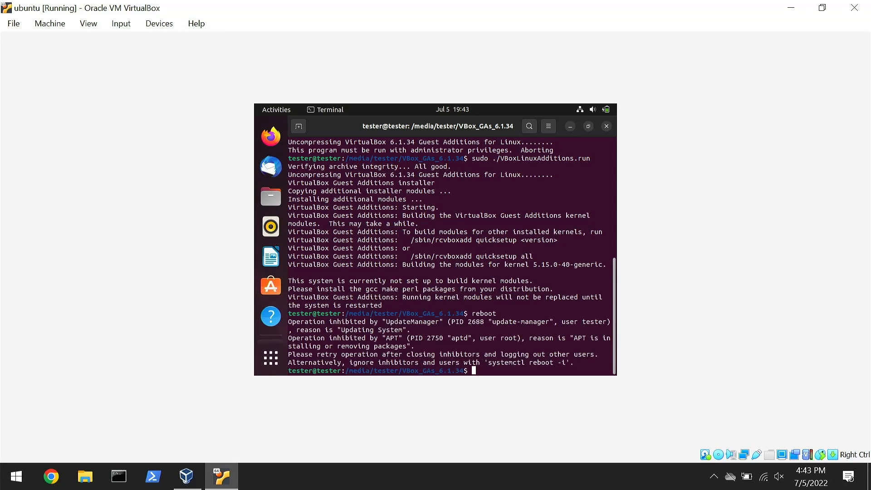
# Restart the virtual machine from the terminal with systemctl reboot, rerunning the command with sudo.
pyautogui.write('systemctl reboot')
pyautogui.press('Return')
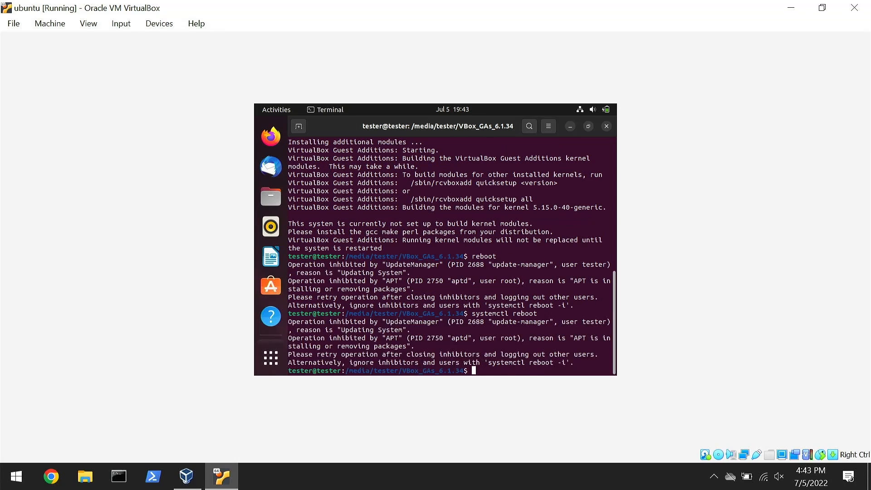
pyautogui.press('Up')
pyautogui.press('Left')
pyautogui.press('Left')
pyautogui.press('Left')
pyautogui.press('Left')
pyautogui.press('Left')
pyautogui.press('Left')
pyautogui.press('Left')
pyautogui.press('Left')
pyautogui.press('Left')
pyautogui.press('Left')
pyautogui.press('Left')
pyautogui.press('Left')
pyautogui.press('Left')
pyautogui.press('Left')
pyautogui.press('Left')
pyautogui.press('Left')
pyautogui.write('sudo')
pyautogui.press('Return')
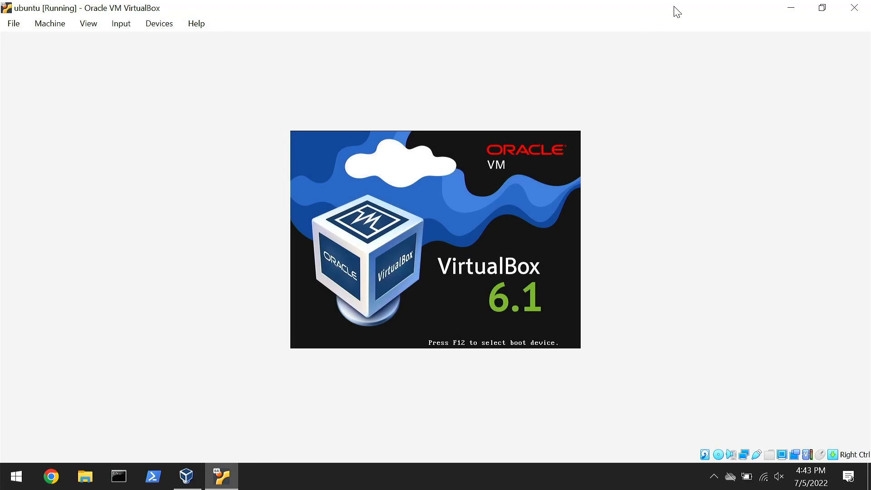
# Restore the virtual machine window to a smaller size and log in as tester with the account password.
pyautogui.doubleClick(551, 13)
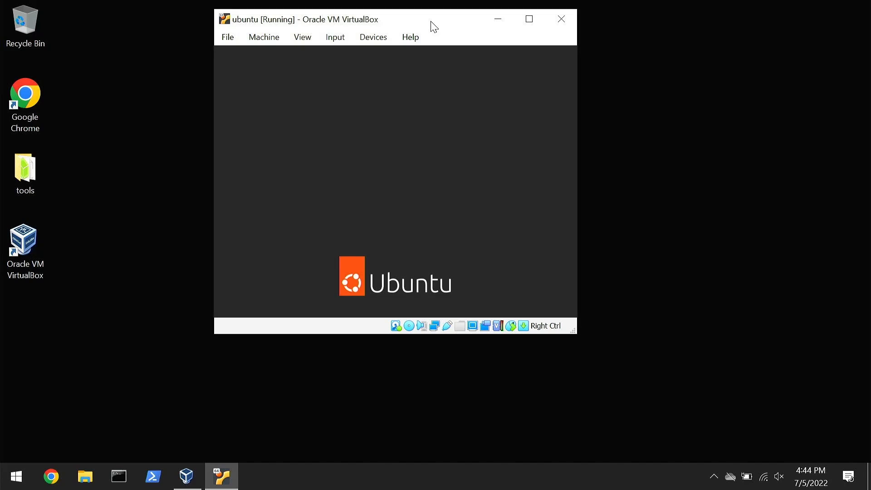
pyautogui.click(414, 178)
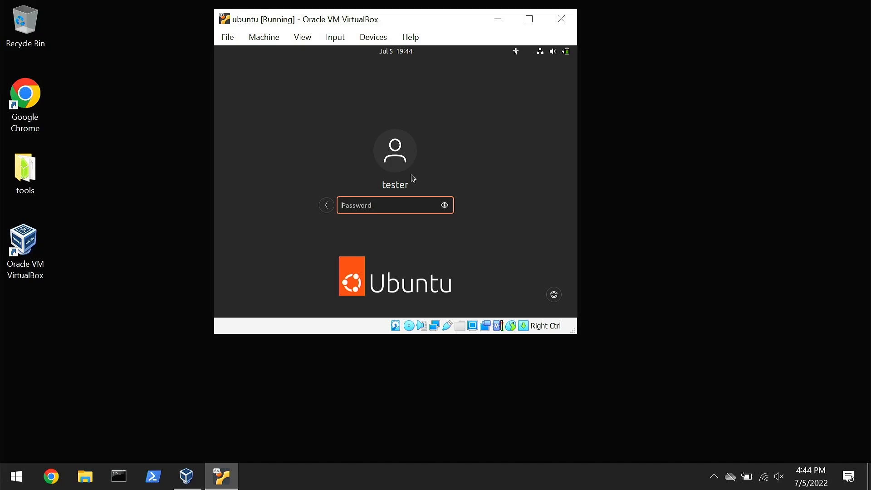
pyautogui.write('********')
pyautogui.press('Return')
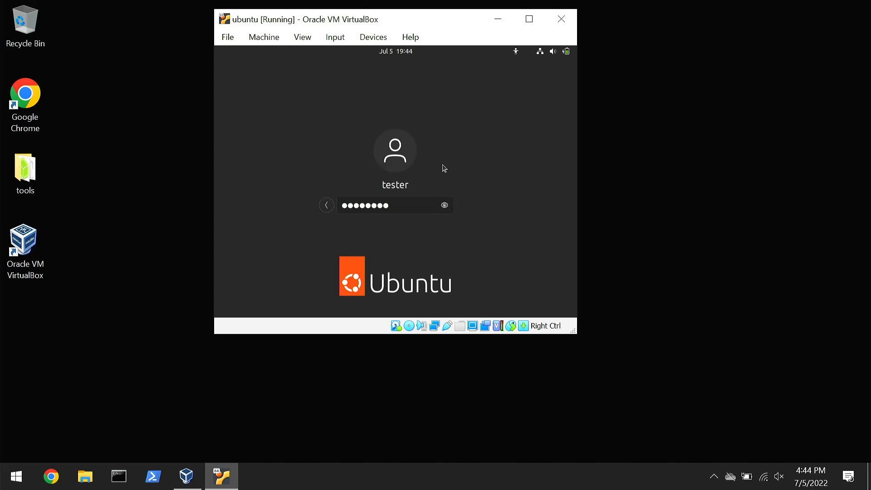
# Maximize the virtual machine window and move the Home folder icon to the upper-left corner of the Ubuntu desktop.
pyautogui.doubleClick(439, 17)
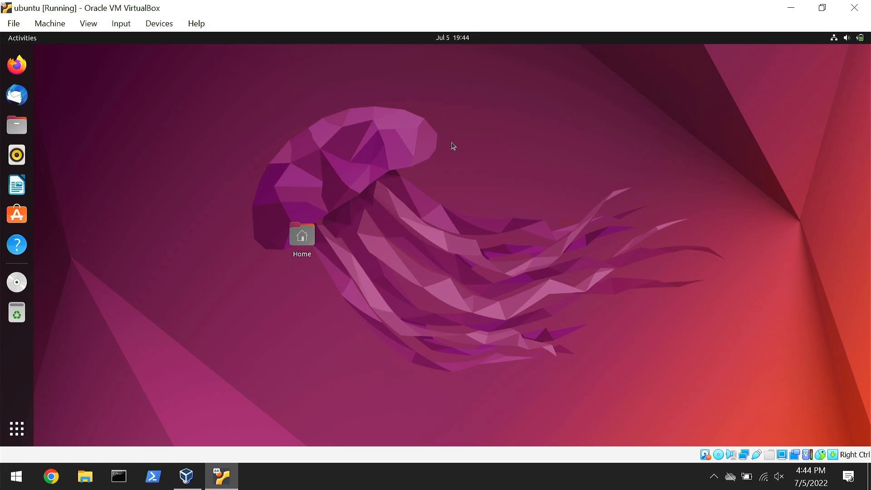
pyautogui.moveTo(287, 250); pyautogui.dragTo(40, 52)
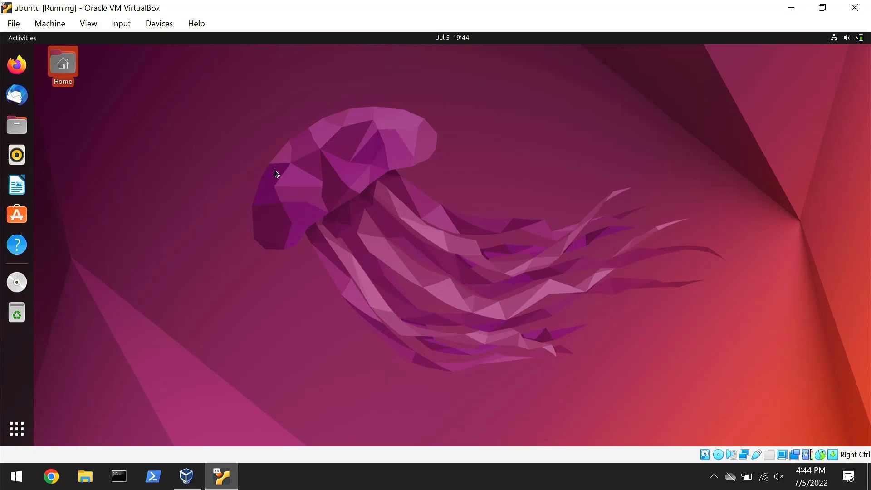